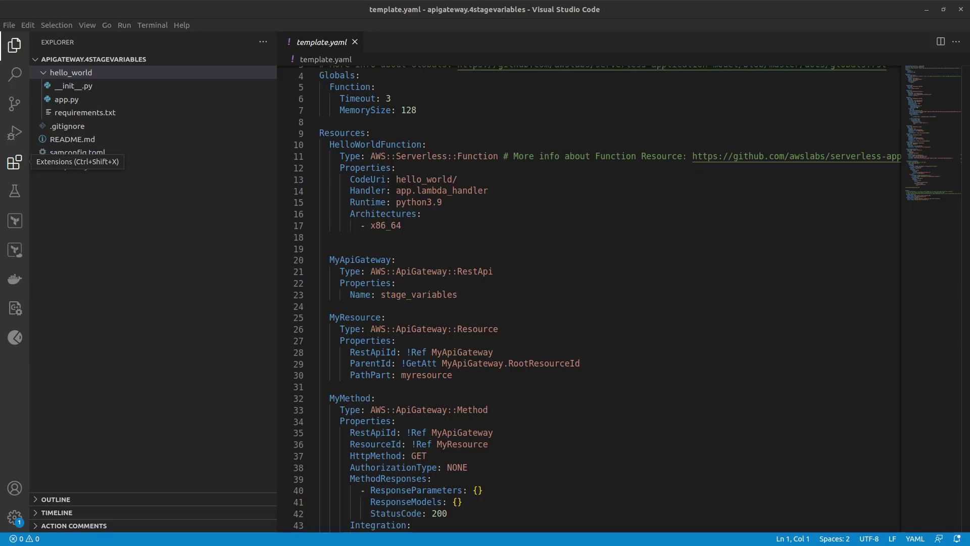
- Examine the MyMethod resource in template.yaml, focusing on its response template and the stage variable in its request template
scroll(732, 297, "down", 3)
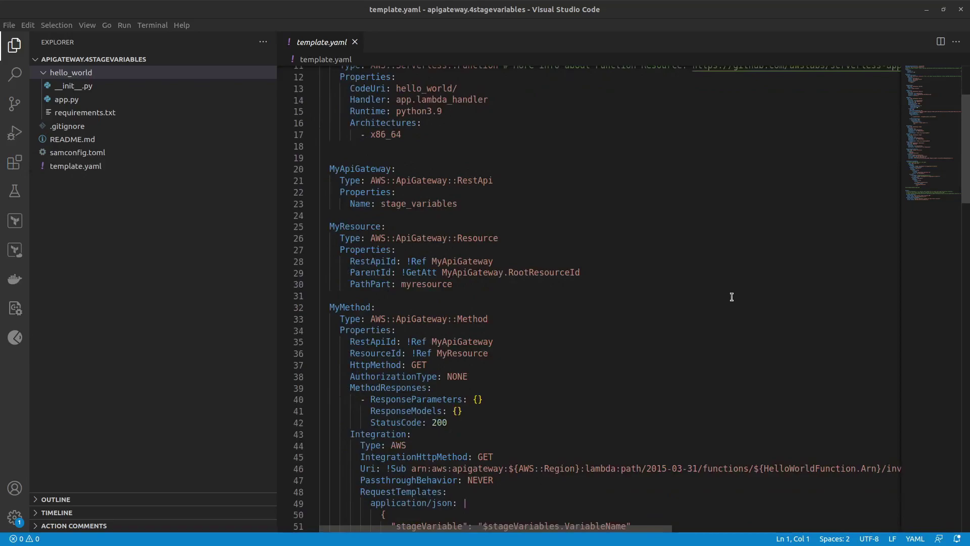
scroll(732, 297, "down", 6)
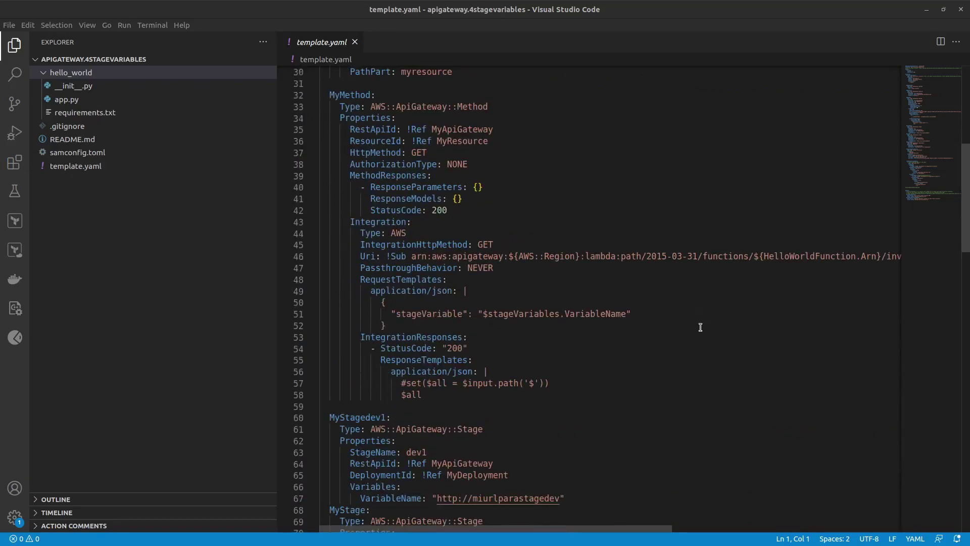
scroll(710, 320, "up", 2)
left_click(472, 161)
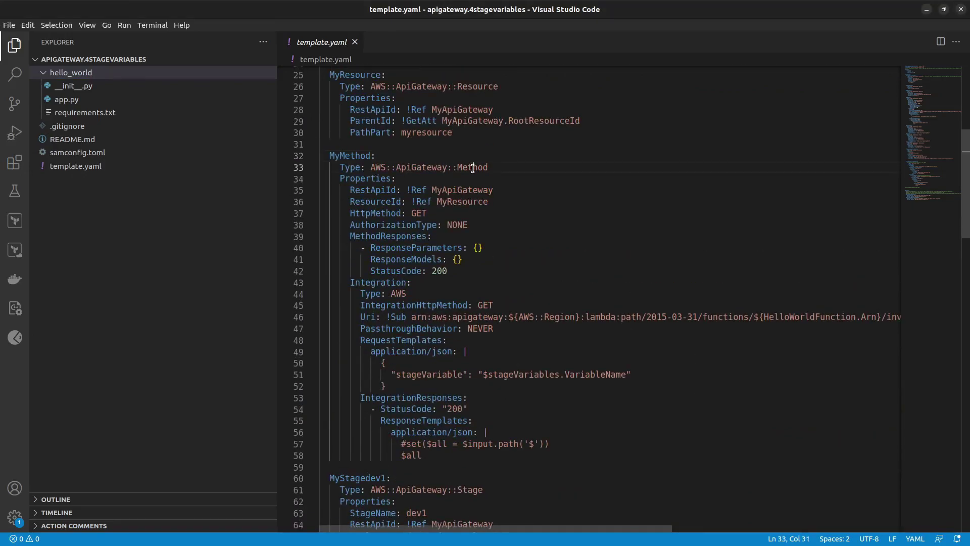
double_click(473, 166)
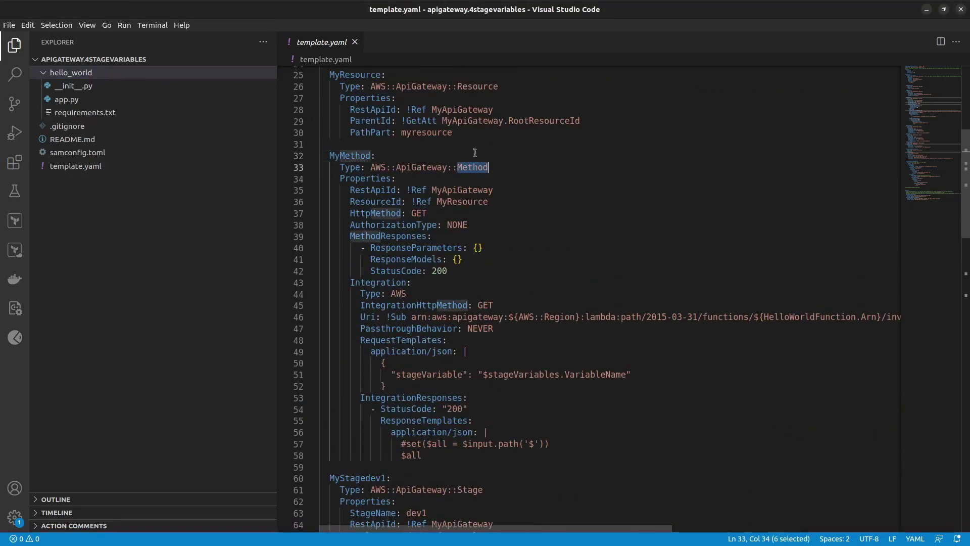
double_click(415, 455)
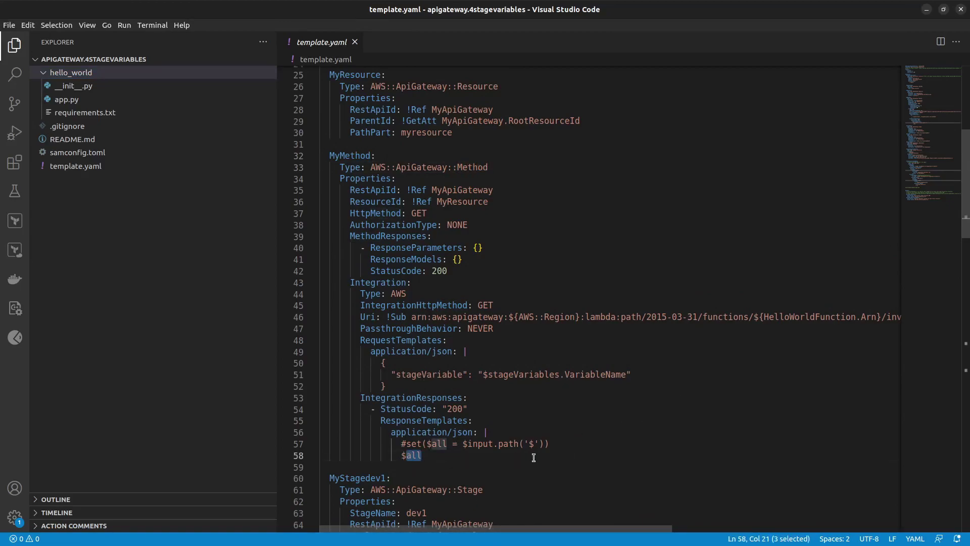
left_click_drag(366, 358, 387, 386)
double_click(621, 374)
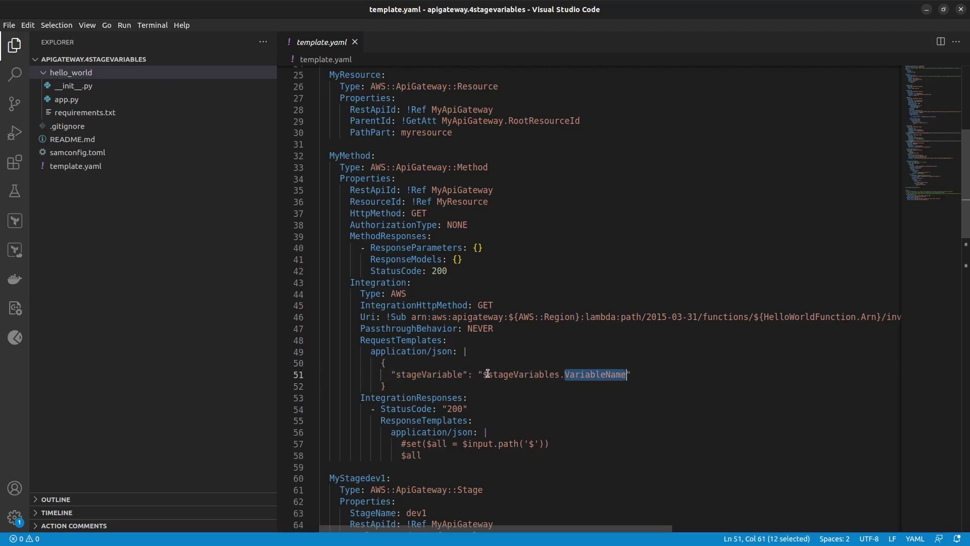
double_click(527, 374)
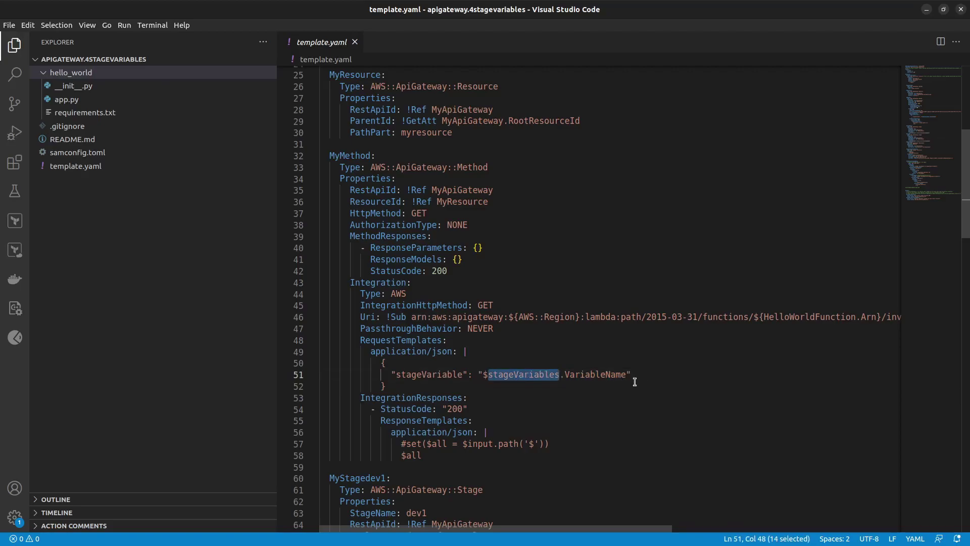
double_click(600, 374)
- Examine the MyStagedev1 and MyStage definitions in template.yaml, comparing their stage names and VariableName URLs
scroll(599, 372, "down", 1)
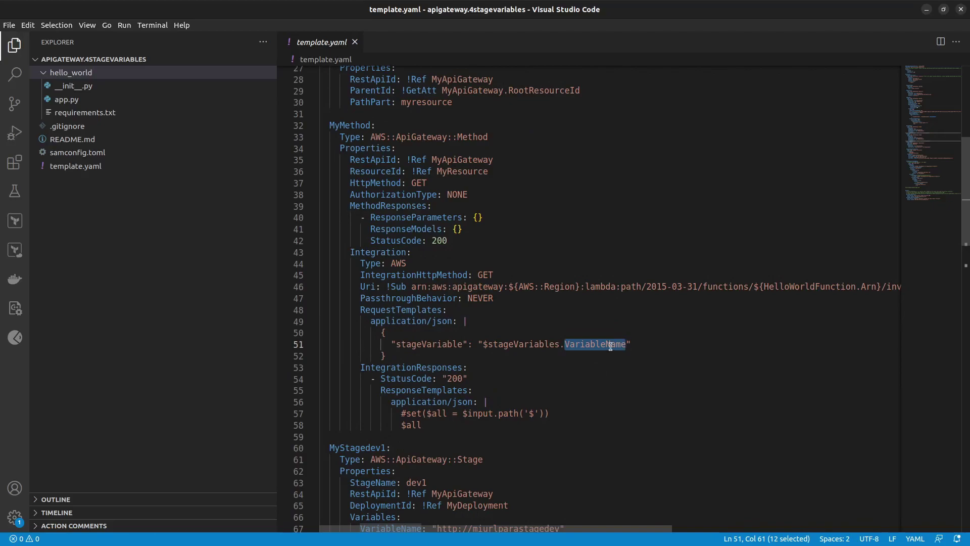
scroll(639, 356, "down", 3)
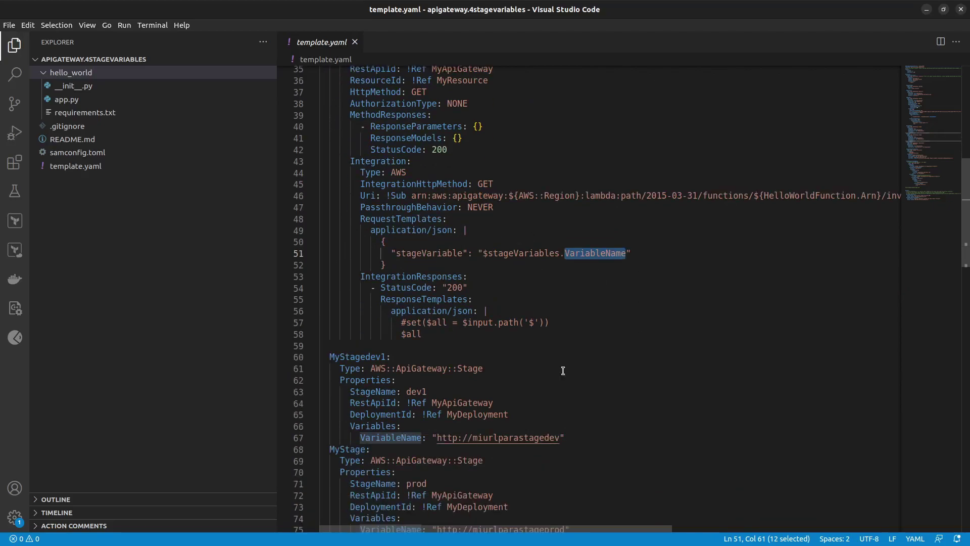
left_click_drag(323, 359, 606, 442)
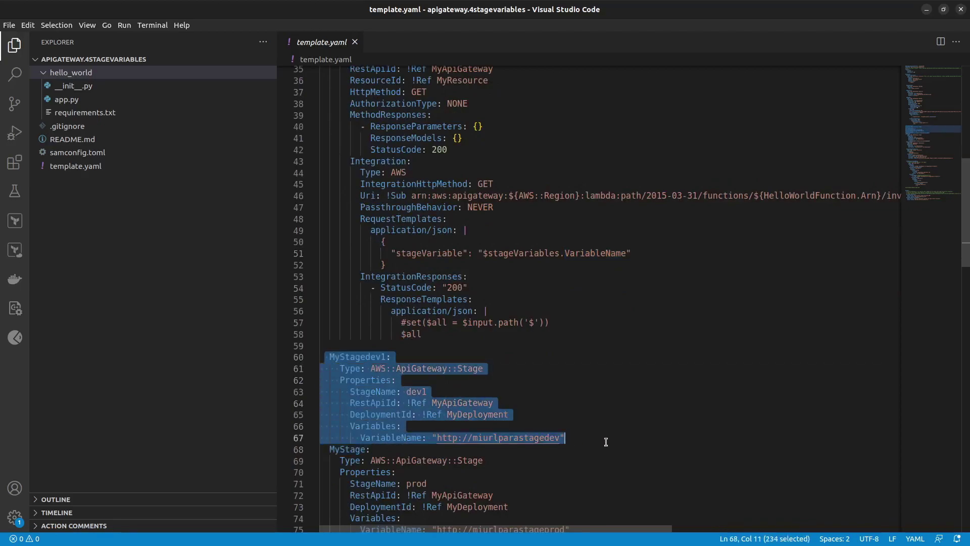
left_click(423, 393)
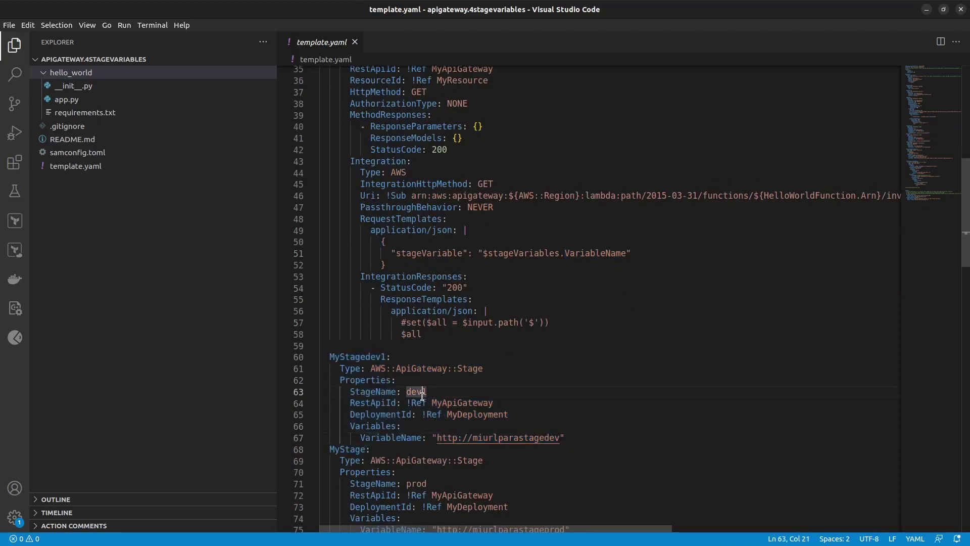
double_click(505, 439)
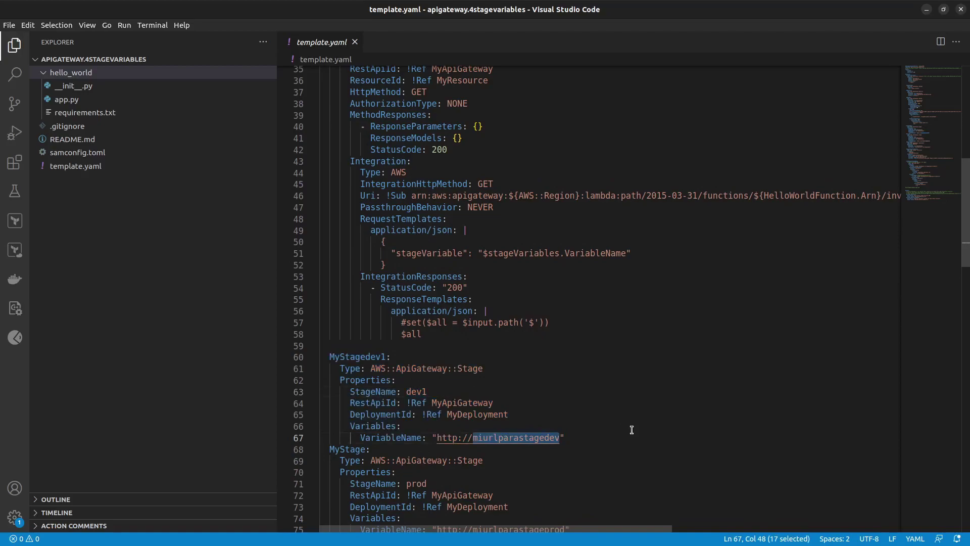
scroll(460, 438, "down", 3)
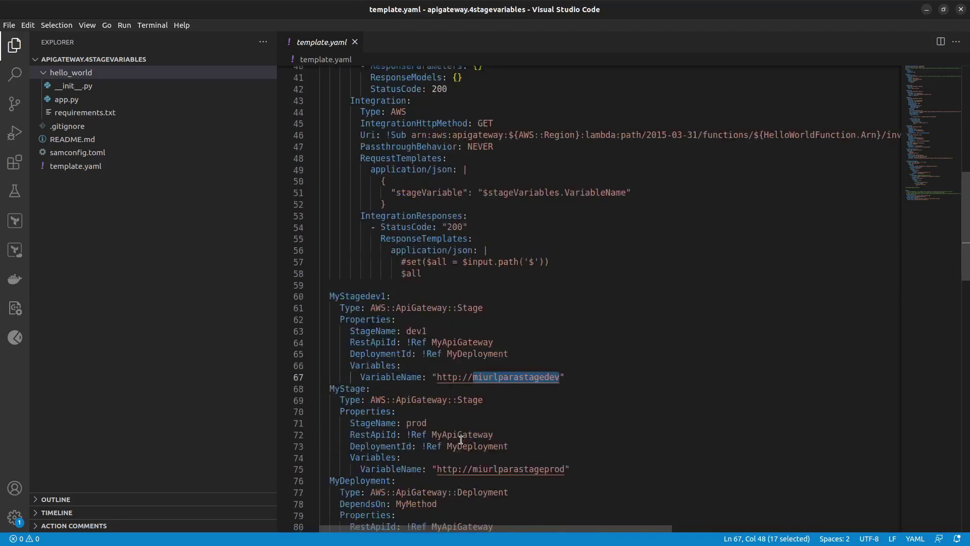
double_click(477, 370)
double_click(412, 393)
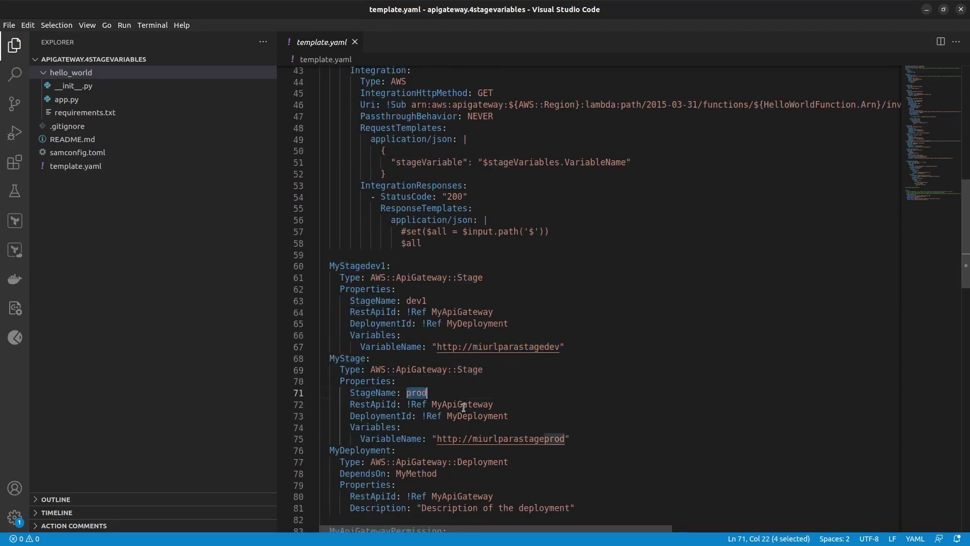
double_click(514, 437)
left_click_drag(545, 439, 565, 438)
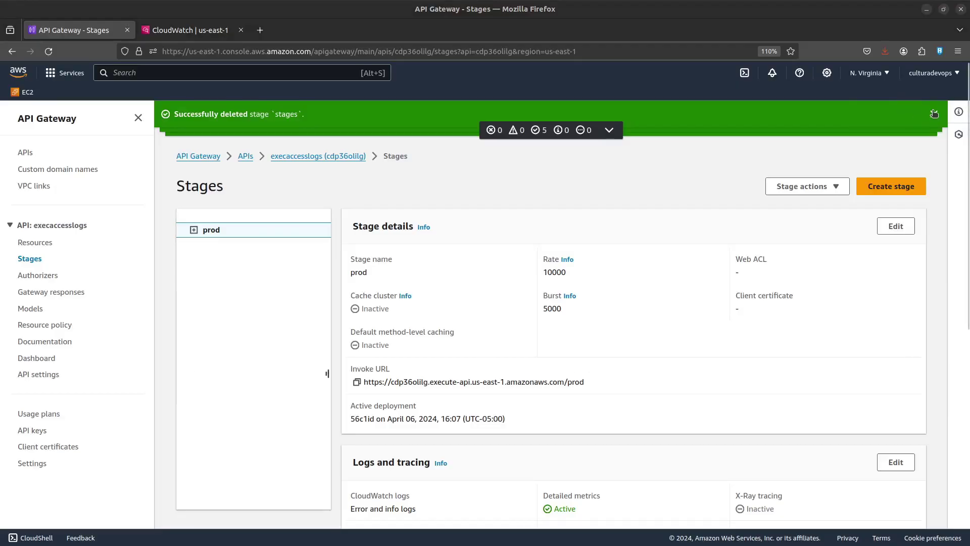
- In the AWS API Gateway console in Firefox, dismiss the notifications and open the resources of the execaccesslogs API
left_click(934, 113)
left_click(933, 111)
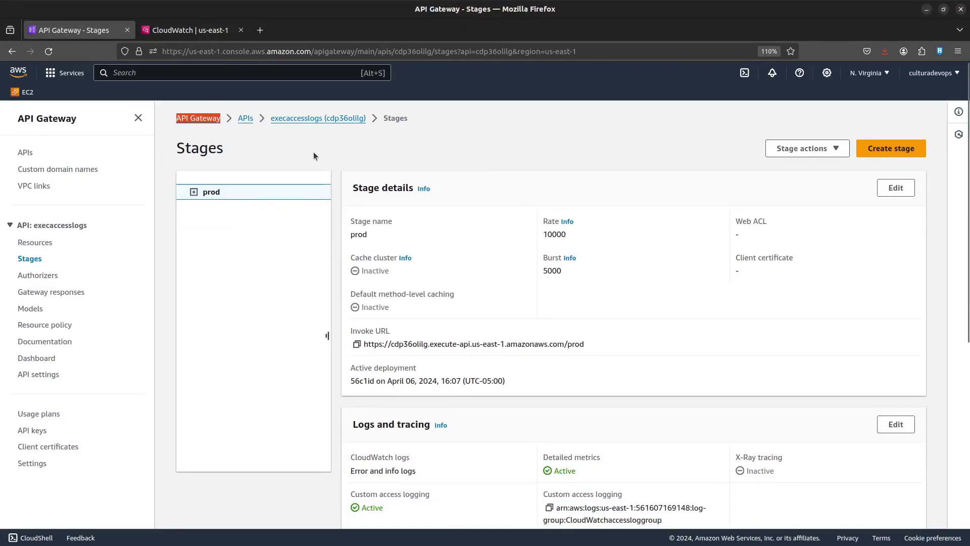
left_click(321, 118)
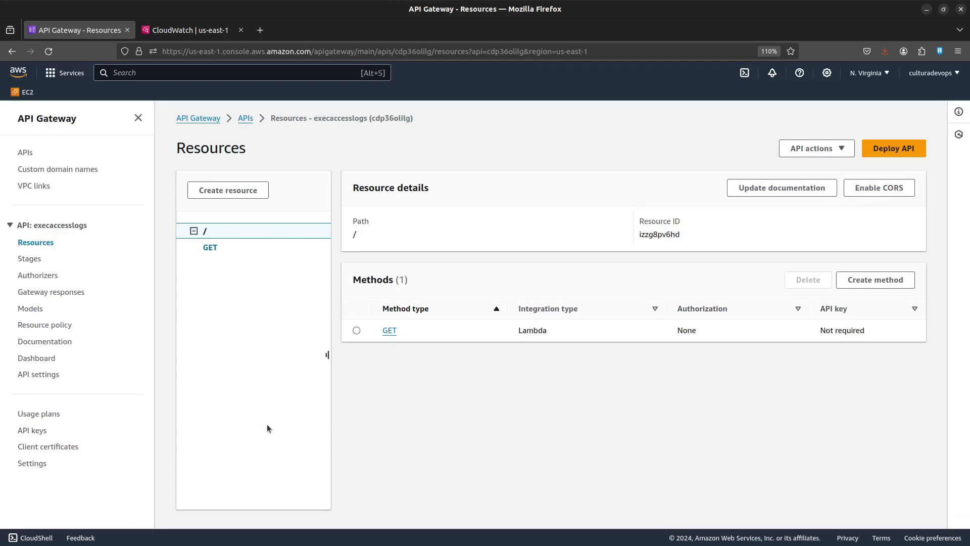
left_click(905, 155)
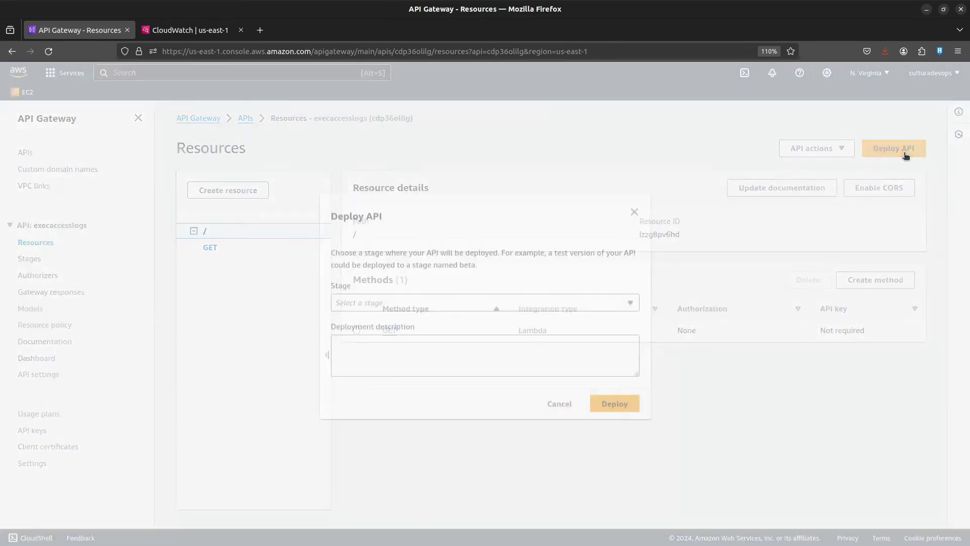
left_click(359, 298)
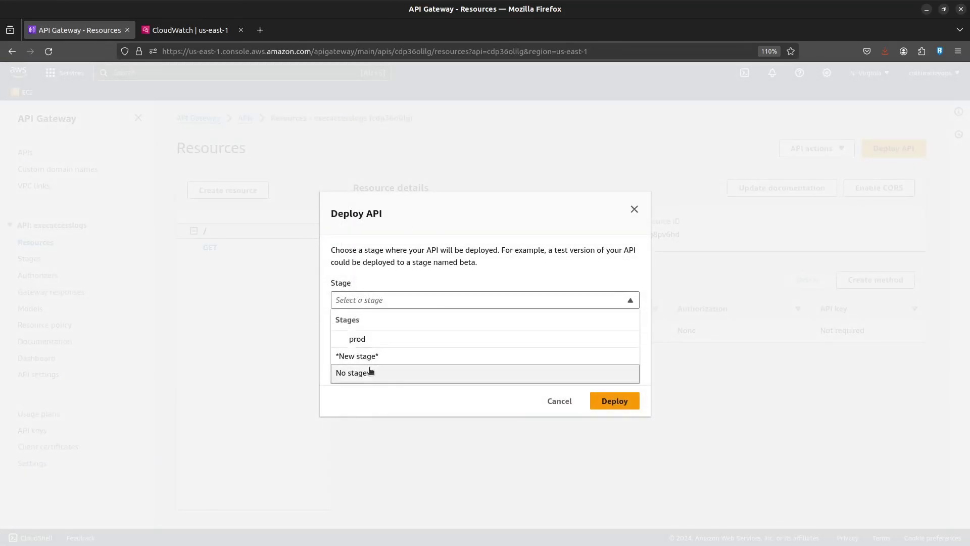
left_click(355, 342)
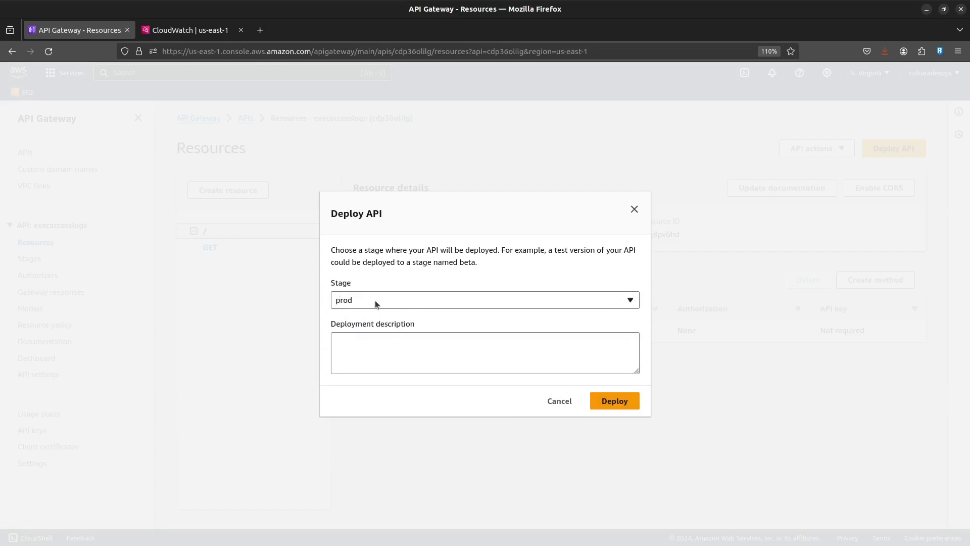
left_click(635, 209)
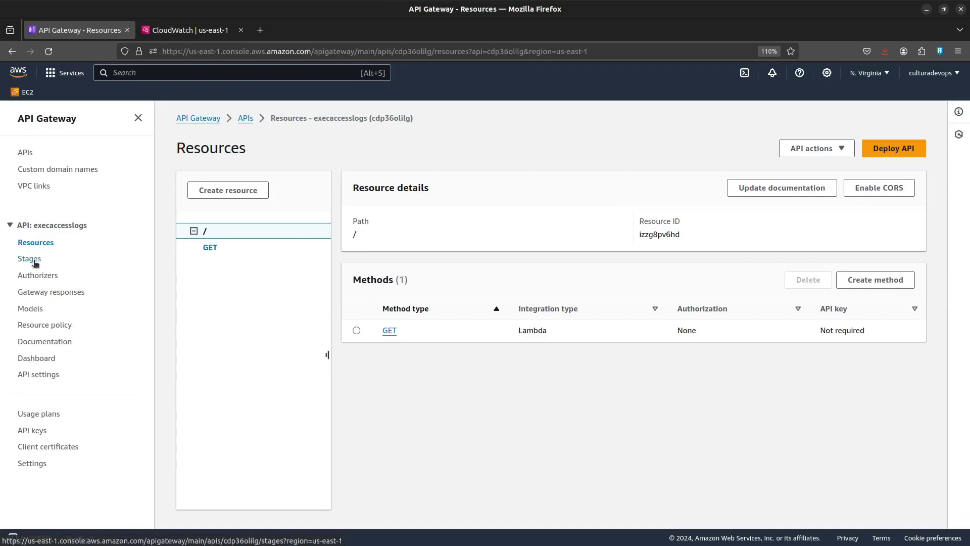
- Deploy the execaccesslogs API to a new stage named dev
left_click(904, 149)
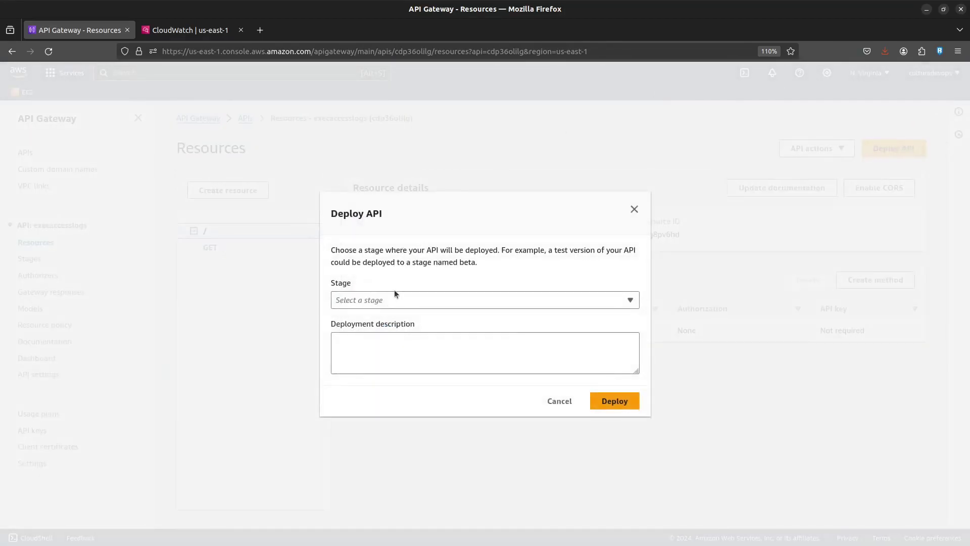
left_click(393, 300)
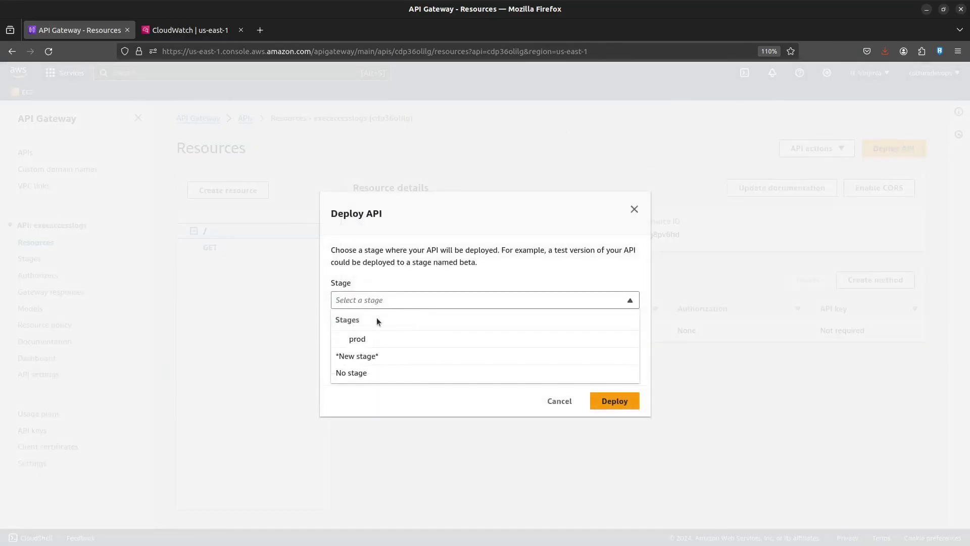
left_click(360, 357)
left_click(387, 291)
type("dev")
left_click(613, 449)
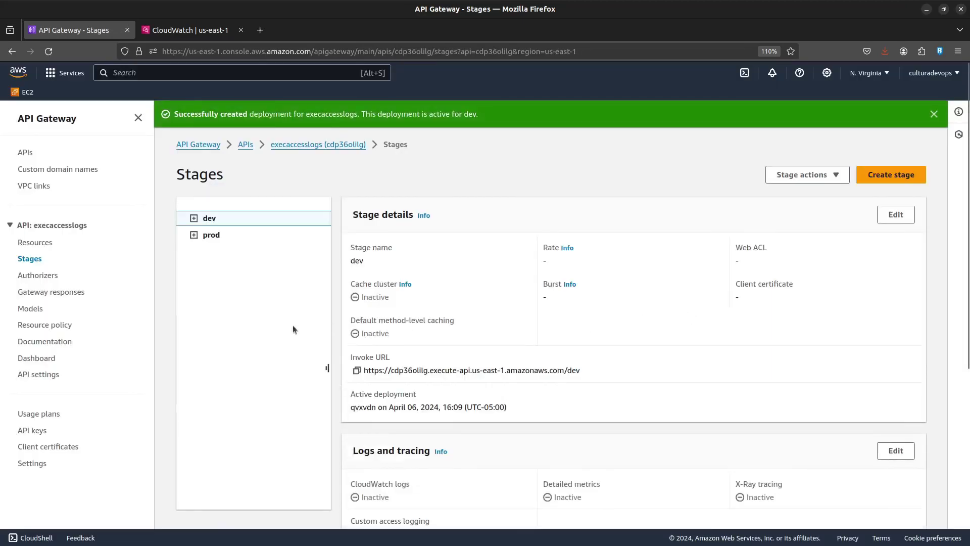
- Create a resource named nuevo under the root path of the execaccesslogs API
left_click(35, 242)
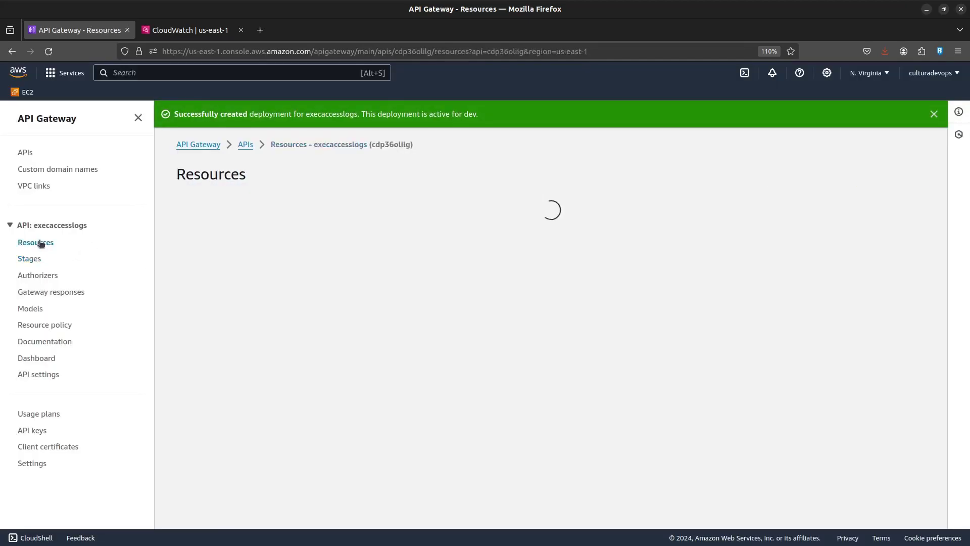
left_click(231, 223)
left_click(299, 308)
type("nuevo")
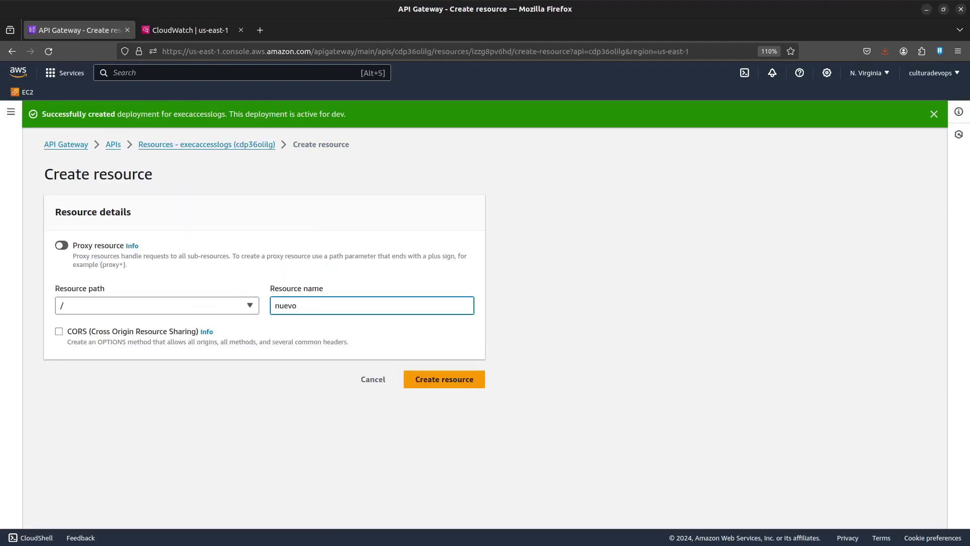
key("Return")
right_click(236, 302)
key("Escape")
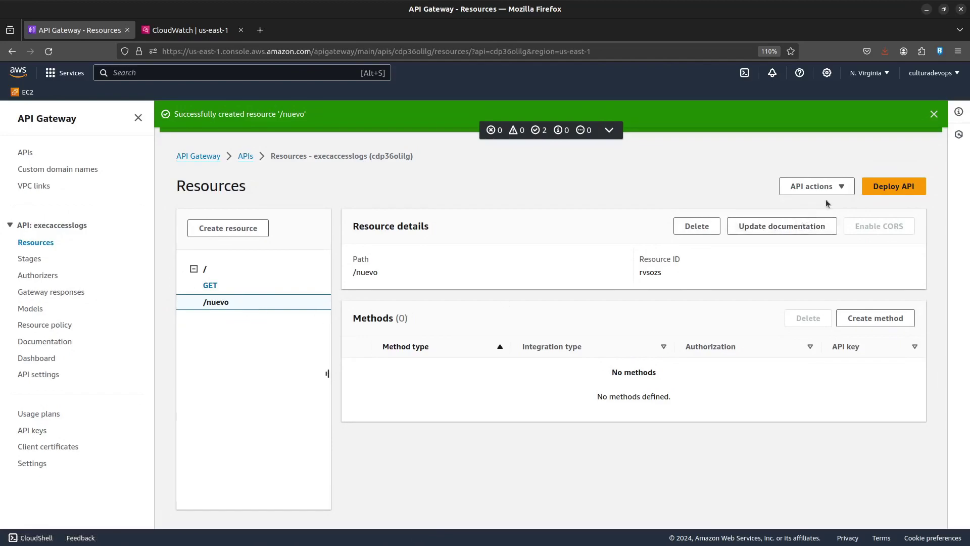
- Create an ANY method with Mock integration on the /nuevo resource, leaving authorization at None
left_click(875, 317)
scroll(396, 202, "down", 3)
left_click(396, 201)
scroll(282, 374, "down", 2)
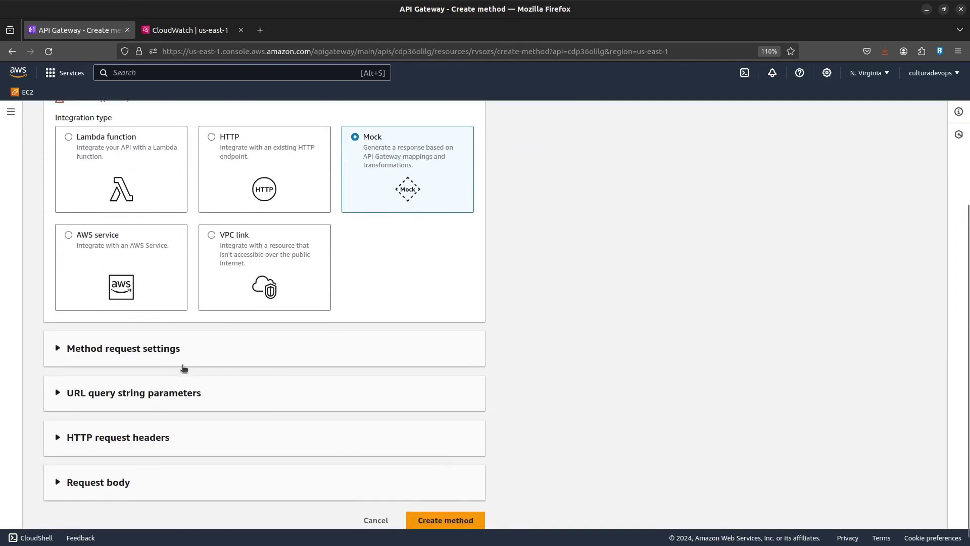
left_click(162, 352)
left_click(139, 396)
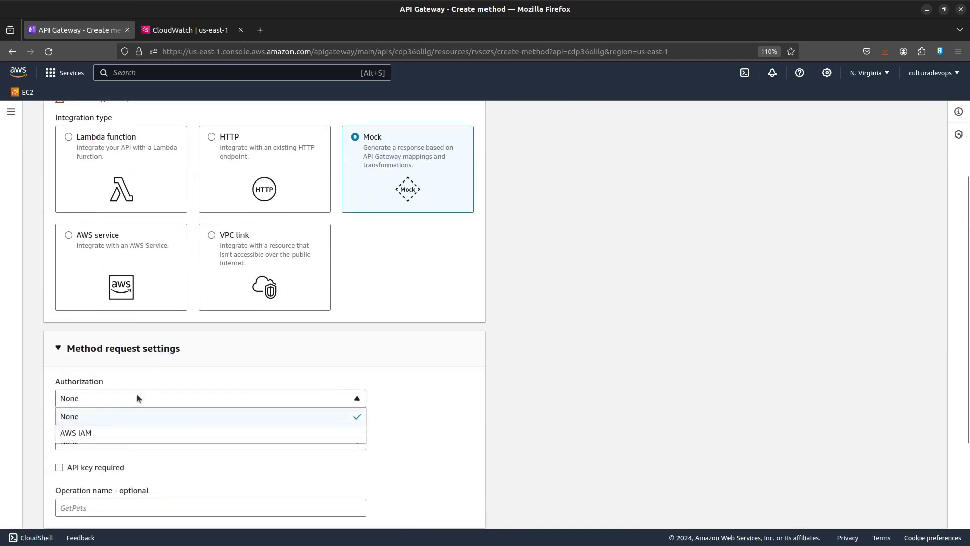
scroll(111, 181, "up", 2)
scroll(390, 273, "up", 3)
left_click(305, 274)
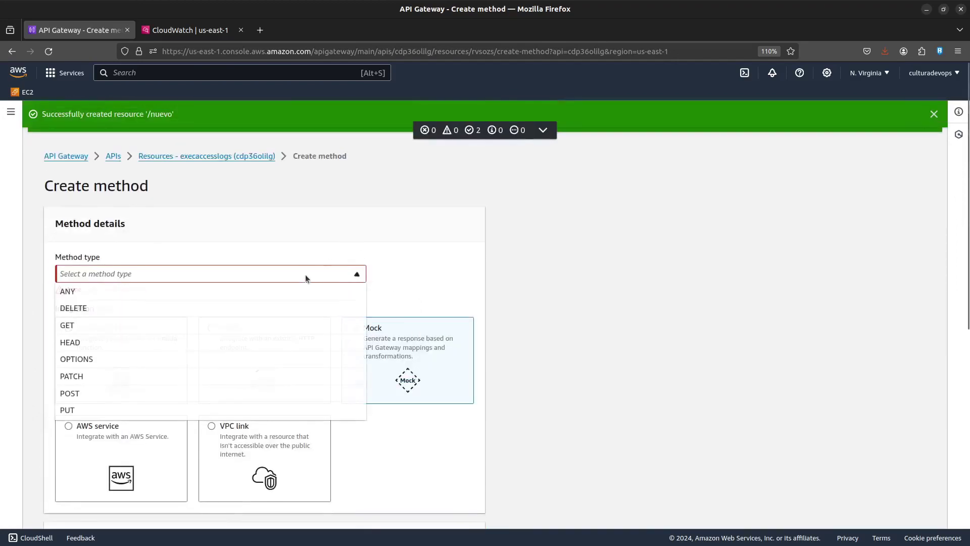
left_click(99, 291)
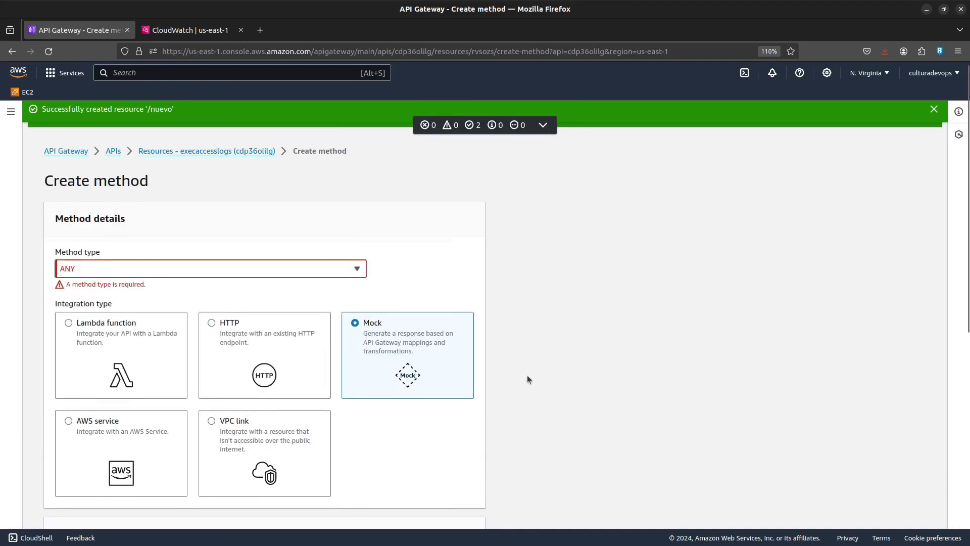
scroll(527, 375, "down", 10)
left_click(455, 508)
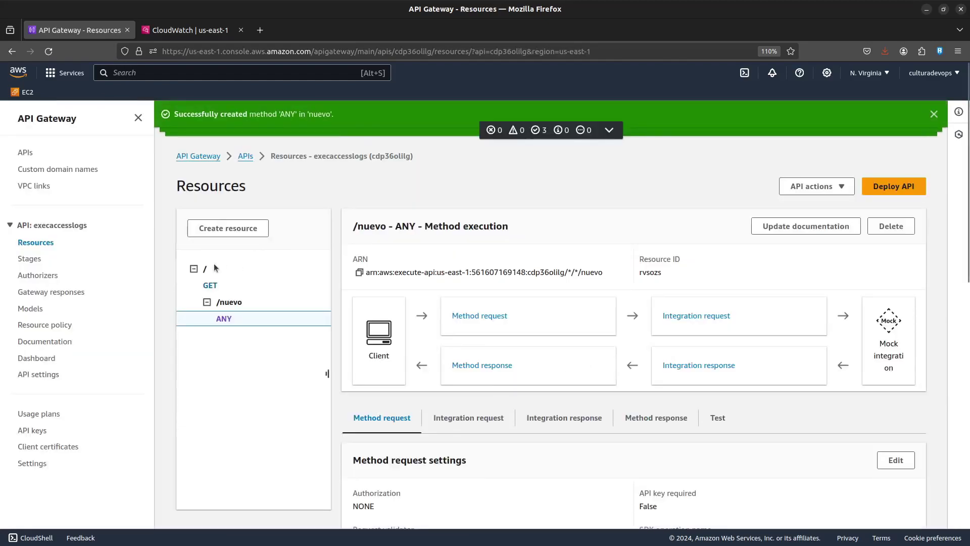
- Deploy the API with the /nuevo resource to a new stage named qas
left_click(894, 186)
left_click(426, 302)
left_click(399, 372)
type("qas")
key("Return")
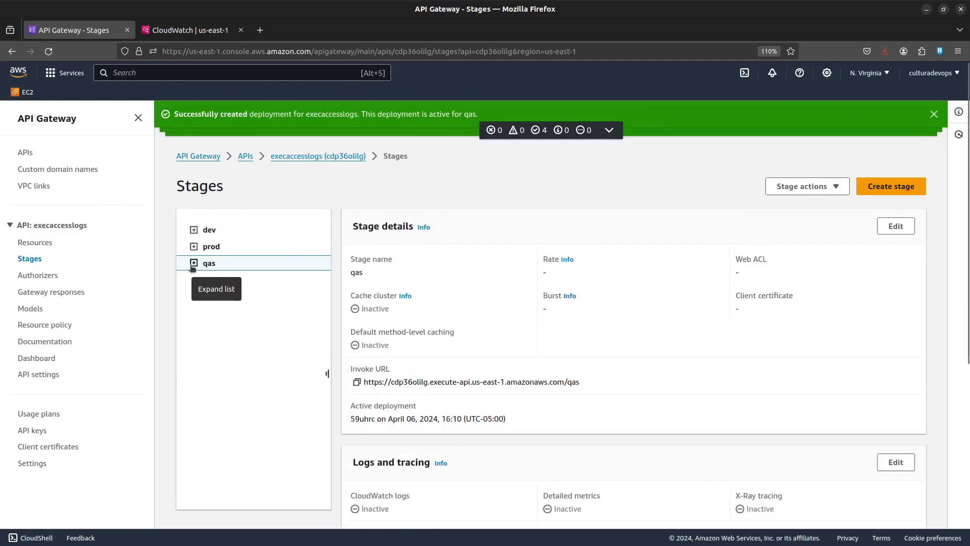
- Expand the qas stage down to the methods under /nuevo to inspect what was deployed
left_click(194, 262)
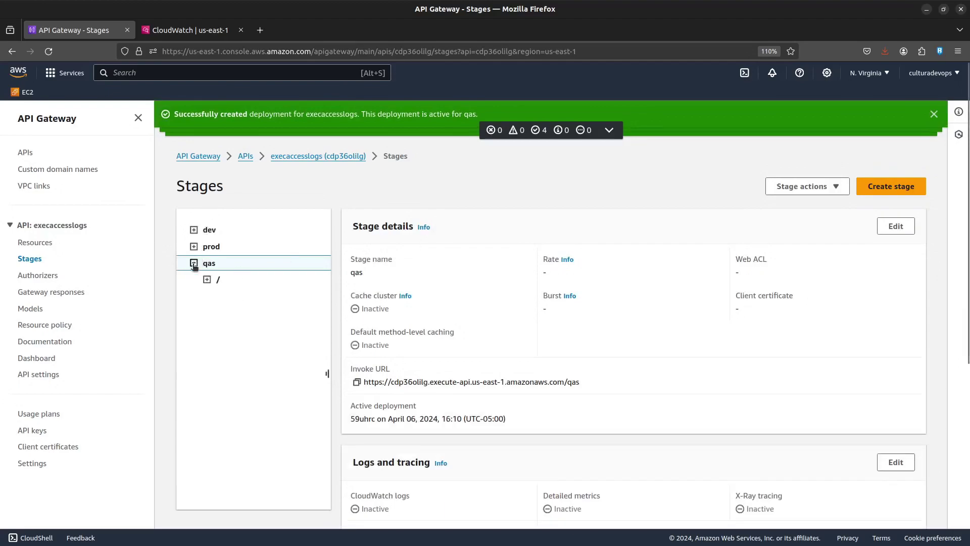
left_click(207, 280)
left_click(221, 312)
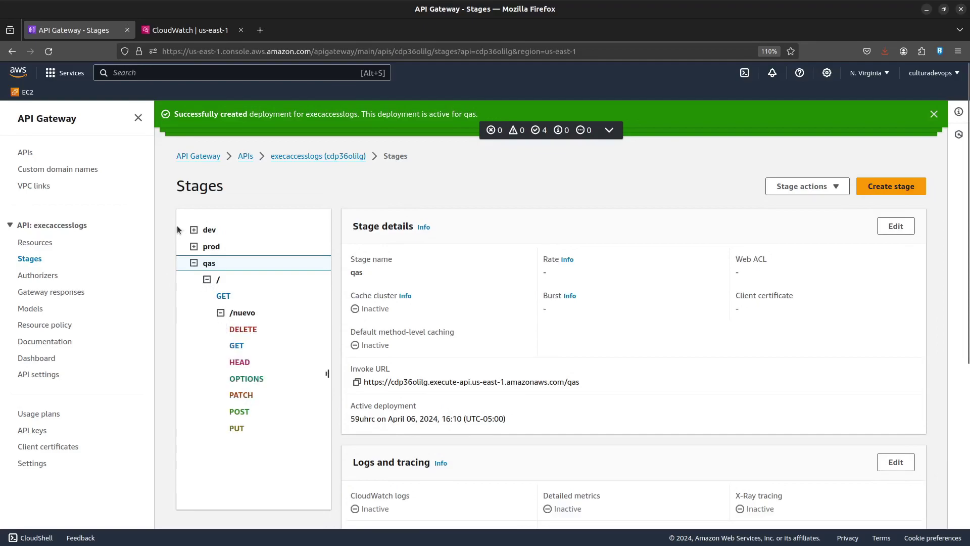
- Expand the dev and prod stages down to their methods to compare them with the qas stage
left_click(194, 230)
left_click(207, 246)
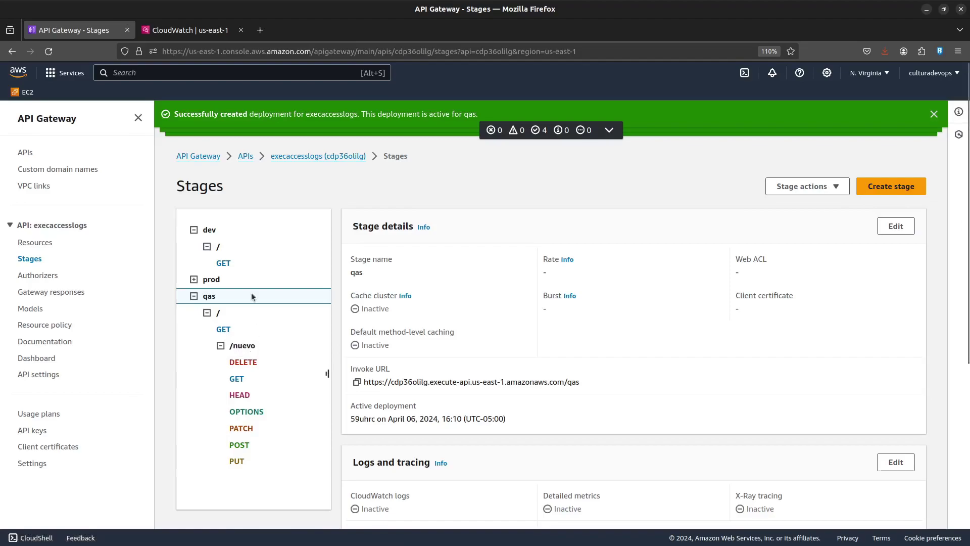
left_click(194, 279)
left_click(220, 295)
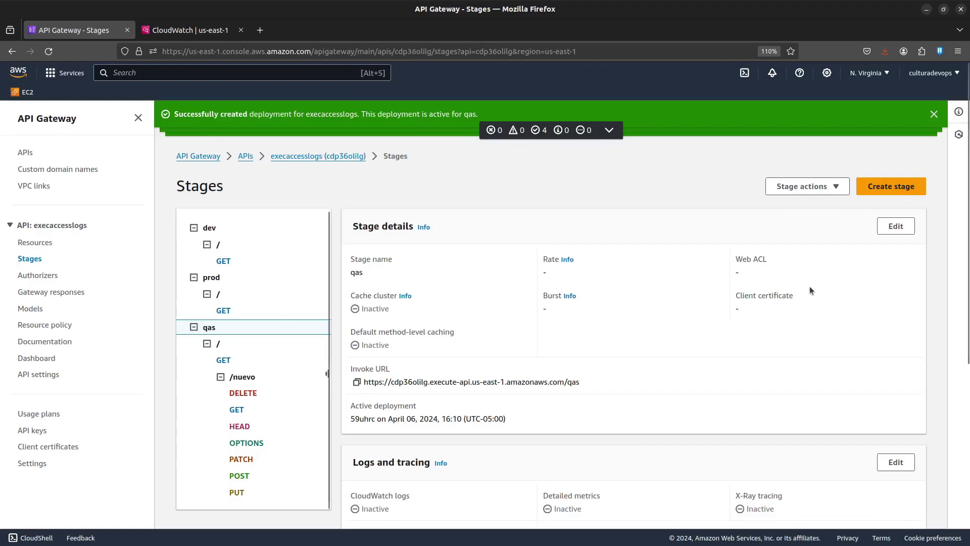
- Create a stage named sin_any from the 4/6/2024, 4:09:28 PM deployment and expand it down to its methods
left_click(891, 188)
left_click(181, 378)
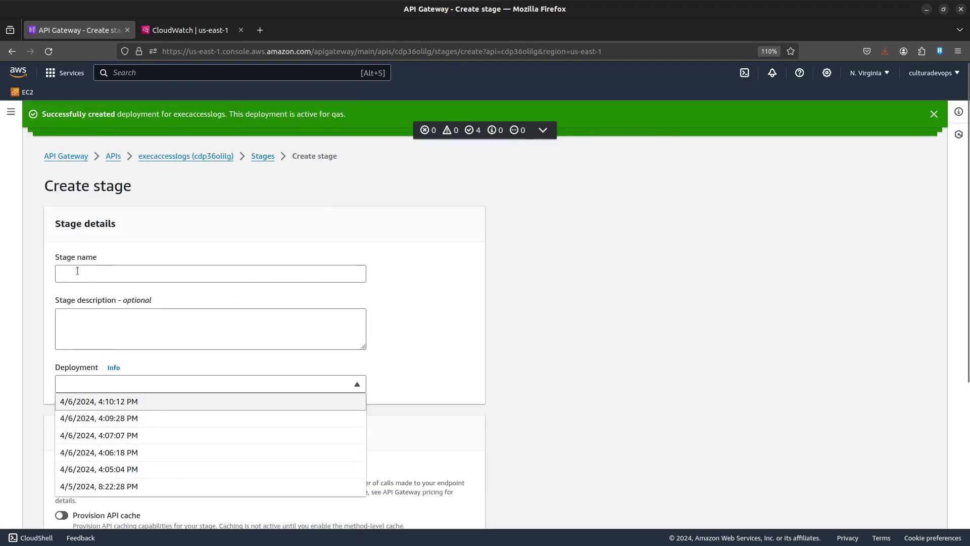
left_click(113, 419)
left_click(139, 274)
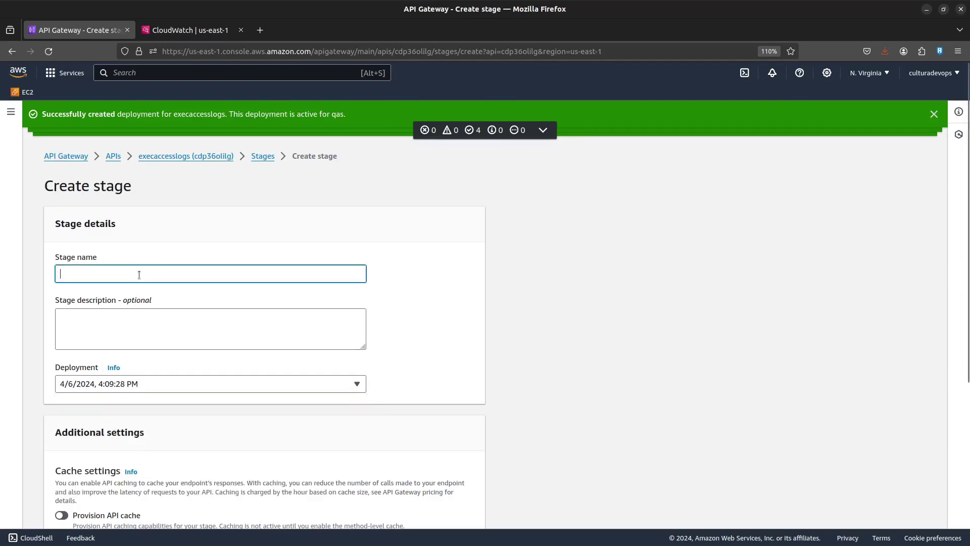
type("inany")
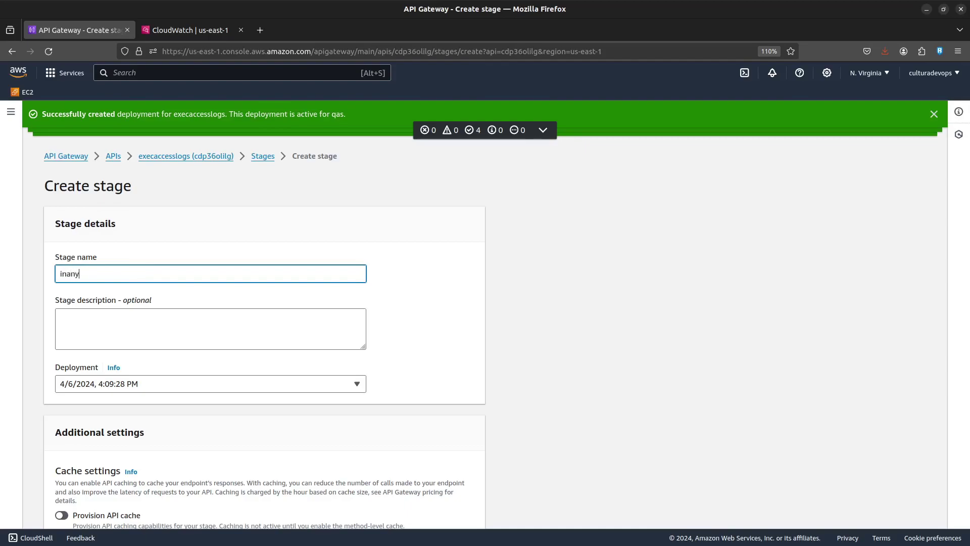
key("BackSpace")
key("BackSpace")
type("sin_")
scroll(459, 359, "down", 5)
left_click(476, 514)
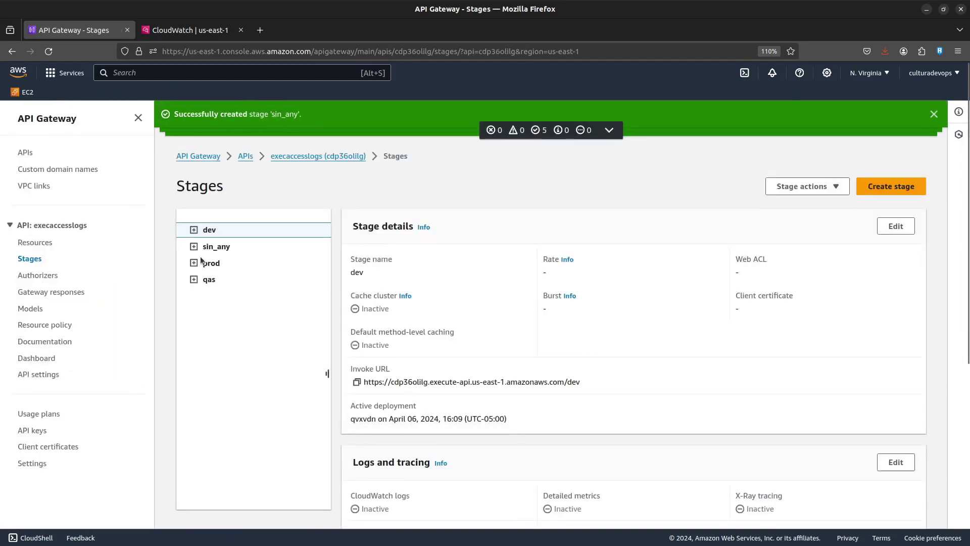
left_click(194, 247)
left_click(206, 263)
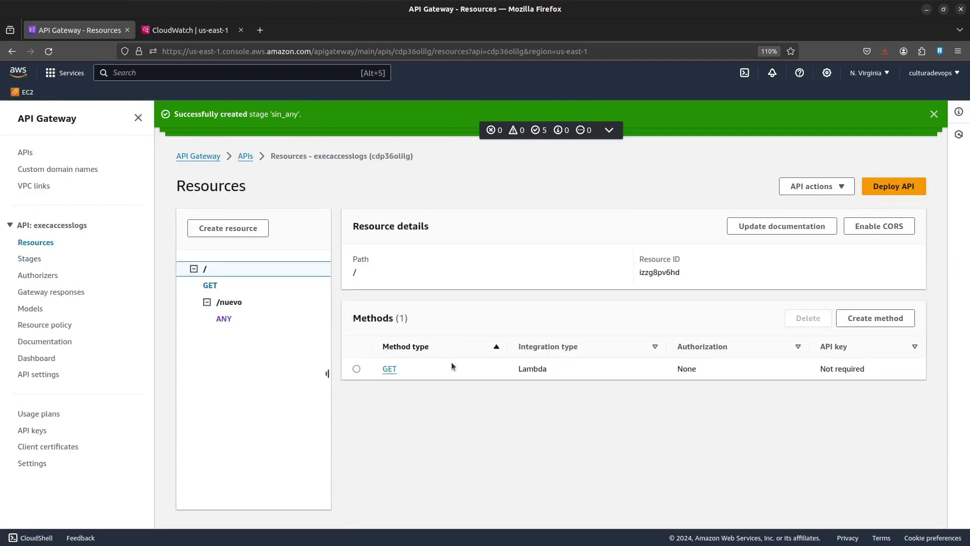
- Deploy the current execaccesslogs API resources to the existing prod stage
left_click(882, 188)
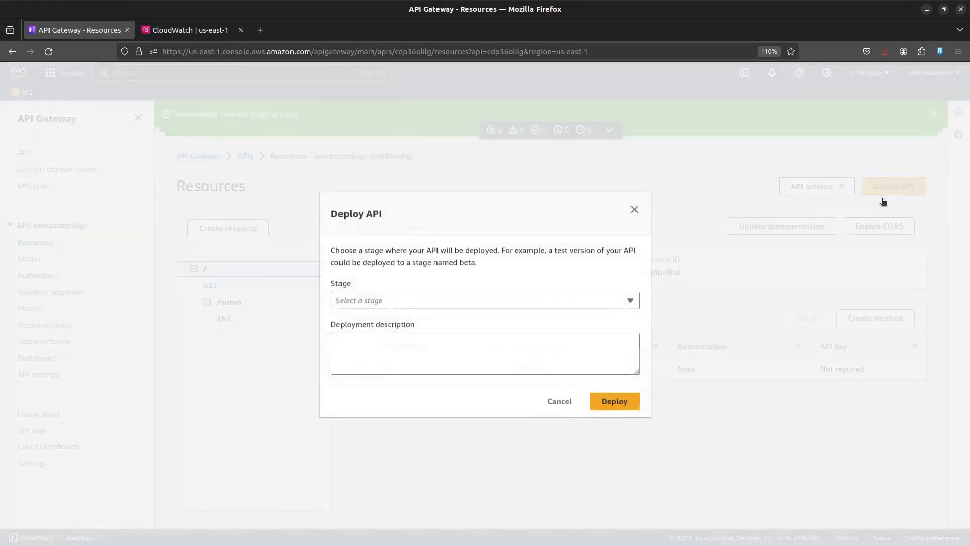
left_click(377, 304)
left_click(368, 361)
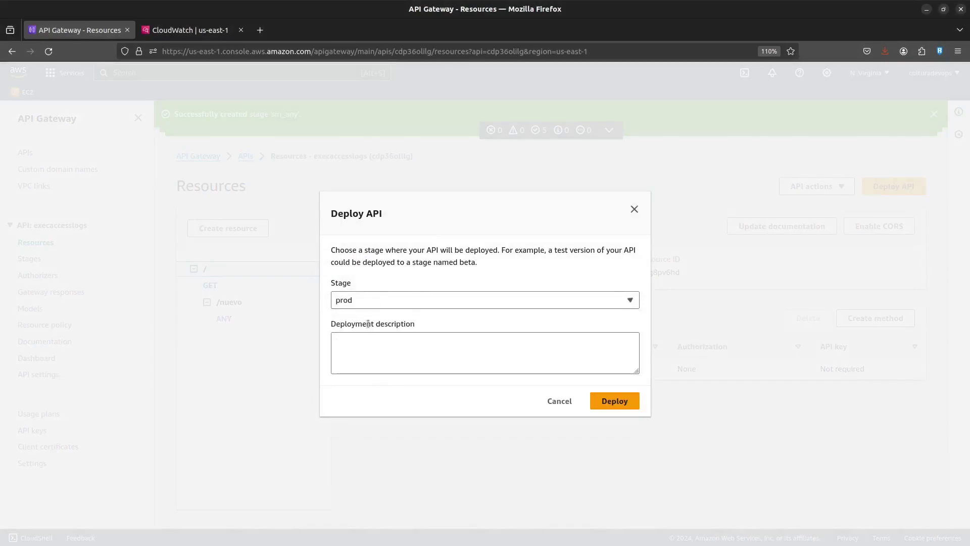
left_click(626, 402)
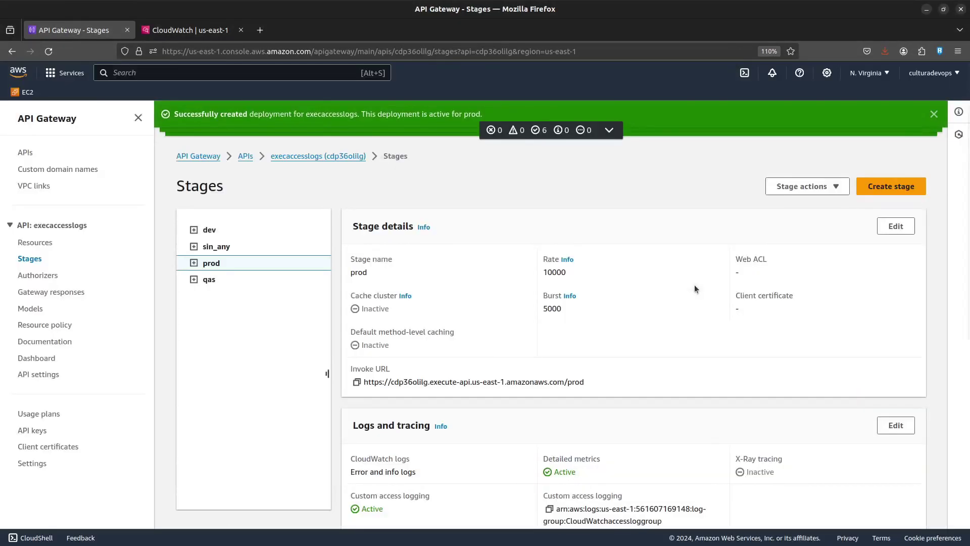
- Compare the /nuevo methods deployed in the prod and qas stages, and review the prod stage's logging and stage variables sections
left_click(193, 263)
left_click(207, 280)
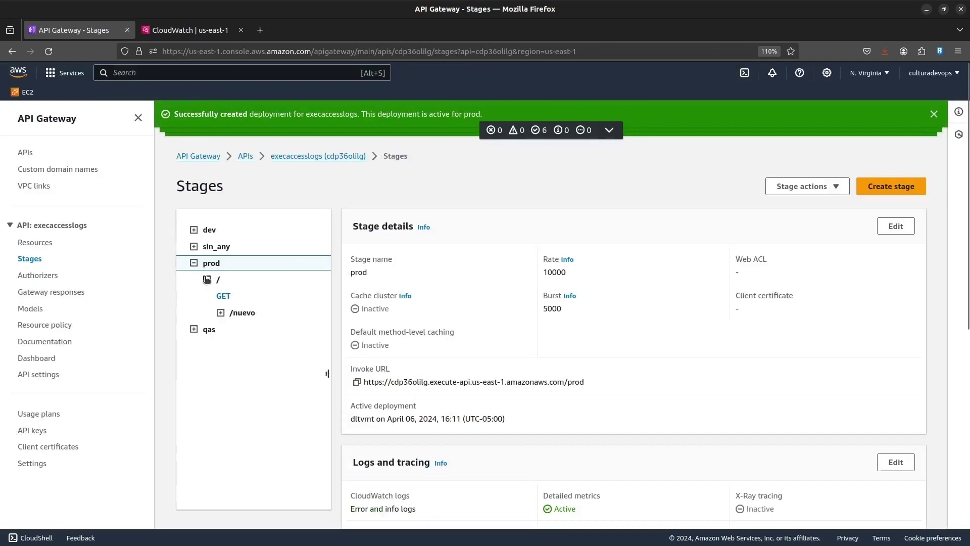
left_click(221, 312)
left_click(193, 445)
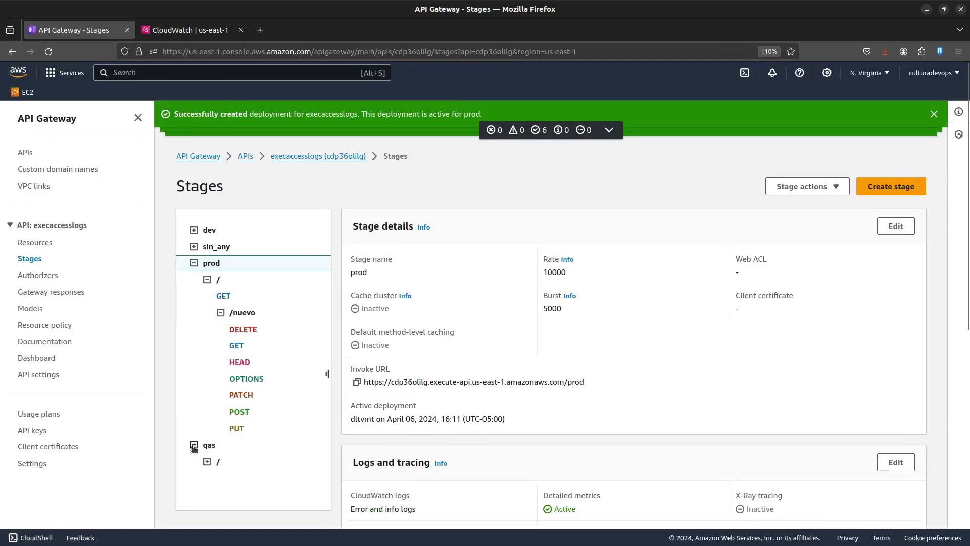
left_click(207, 459)
left_click(221, 493)
scroll(262, 462, "down", 3)
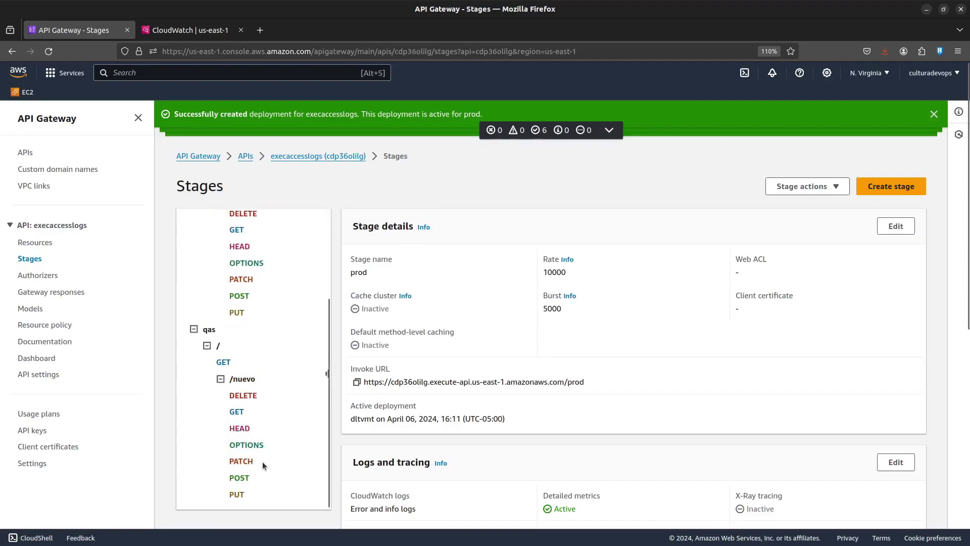
scroll(262, 462, "up", 5)
scroll(262, 462, "down", 2)
scroll(262, 462, "down", 1)
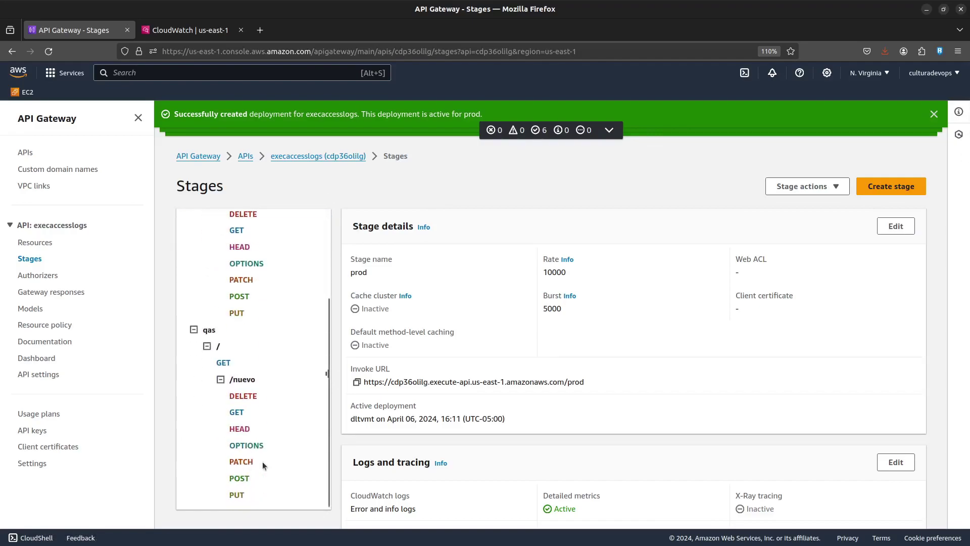
scroll(262, 462, "up", 4)
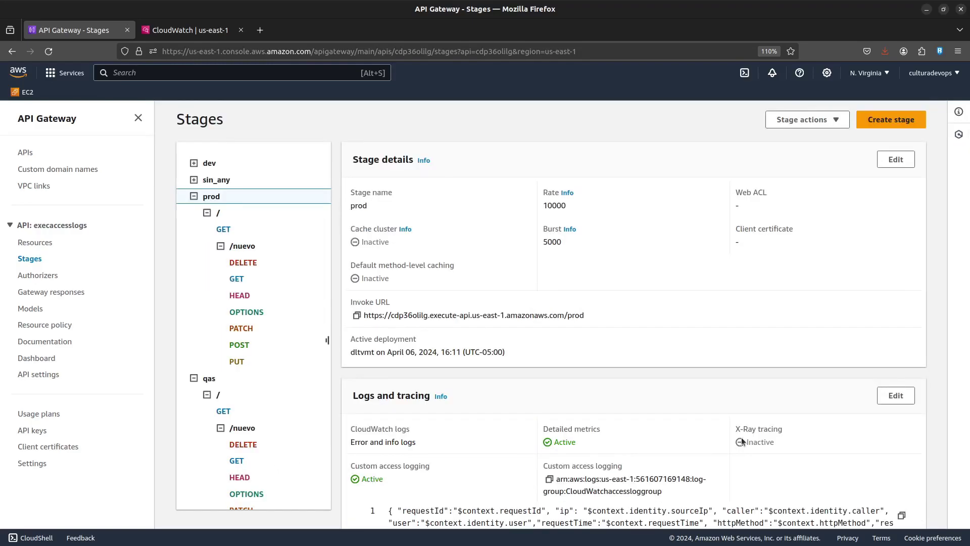
scroll(727, 428, "down", 4)
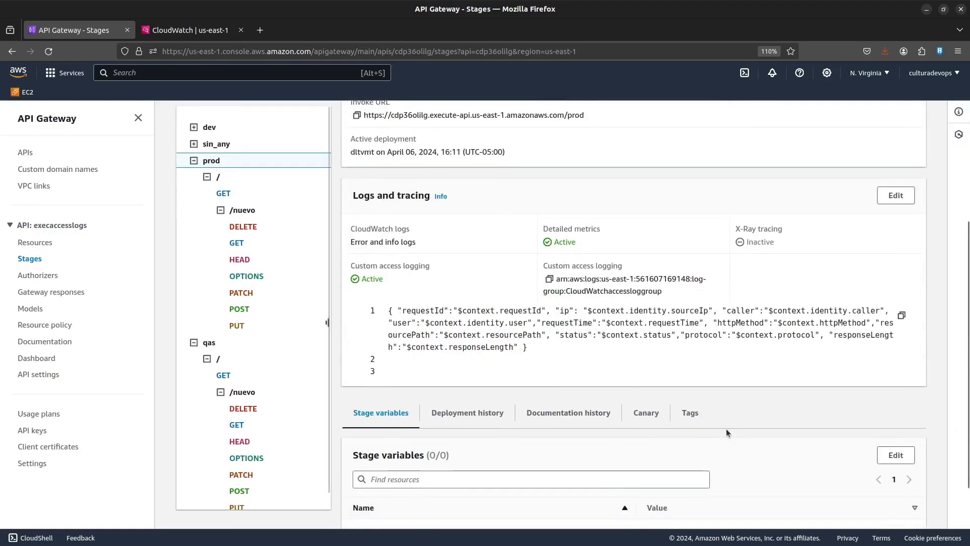
scroll(726, 429, "up", 5)
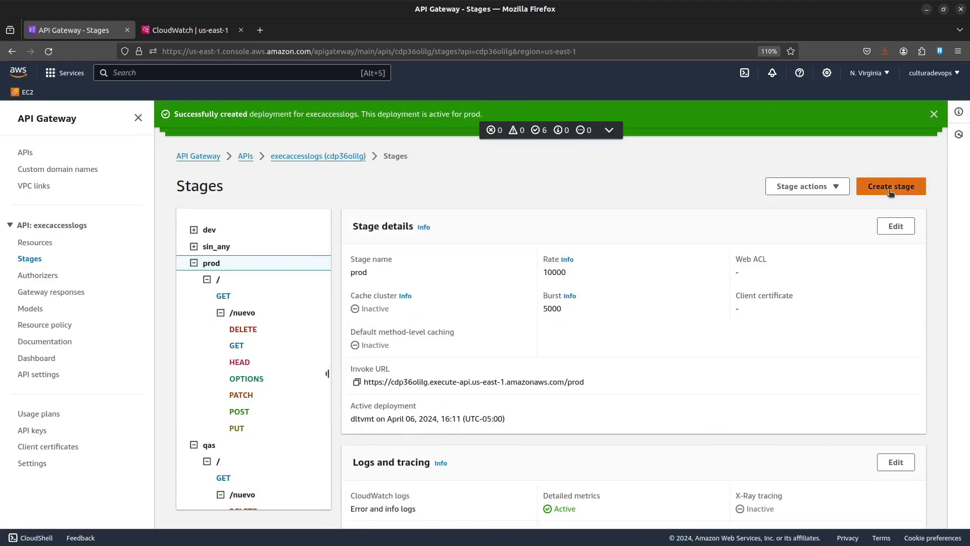
left_click(24, 243)
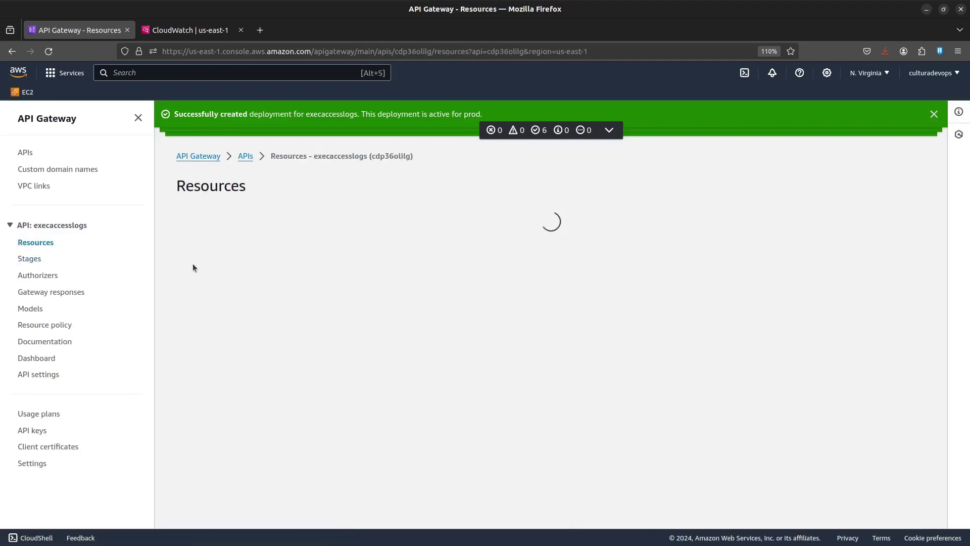
left_click(899, 192)
left_click(538, 301)
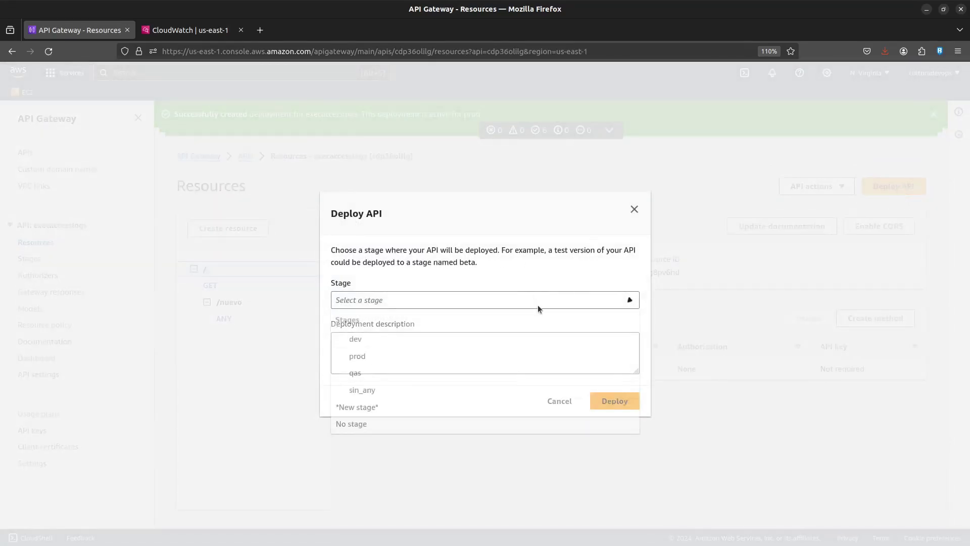
left_click(368, 407)
left_click(370, 293)
left_click(374, 390)
left_click(559, 450)
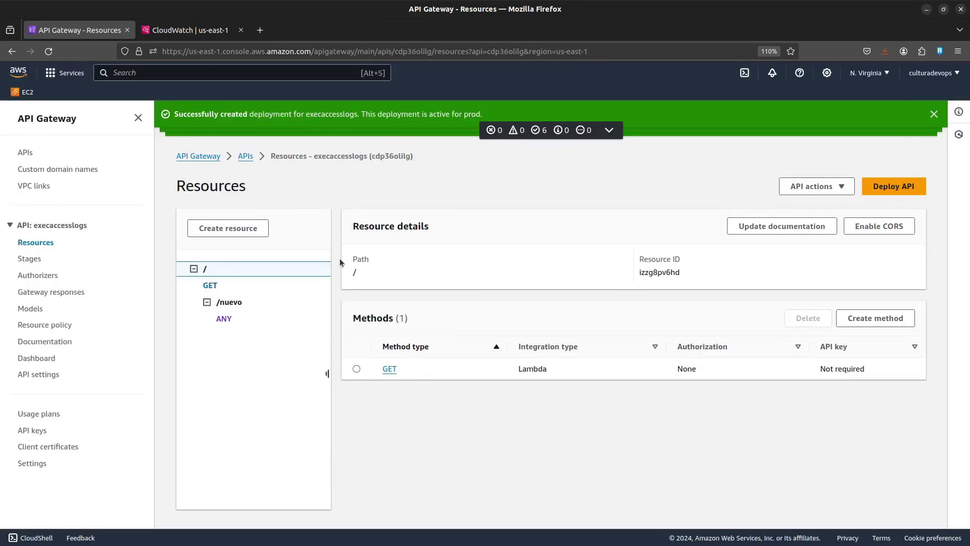
- Start creating another stage for execaccesslogs and examine which deployments can be assigned to it
left_click(38, 261)
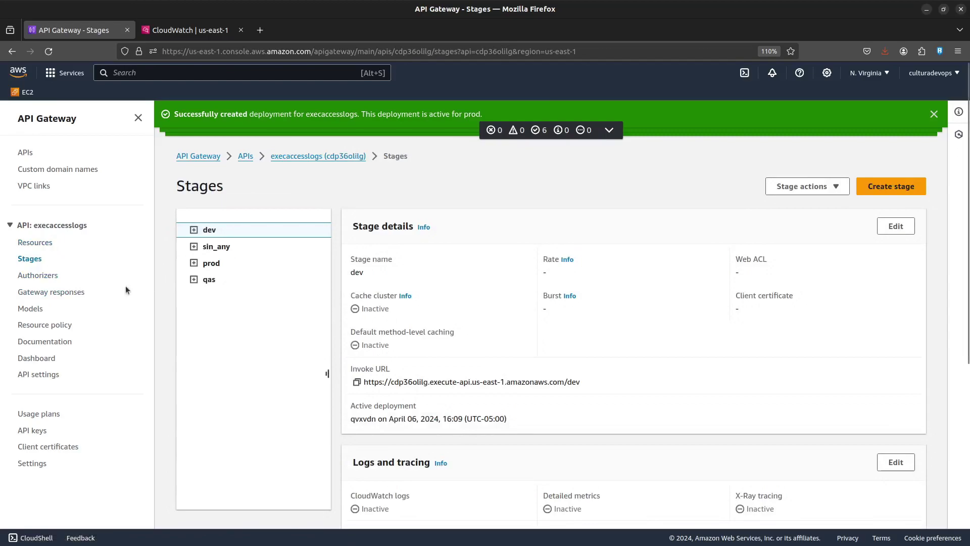
left_click(909, 185)
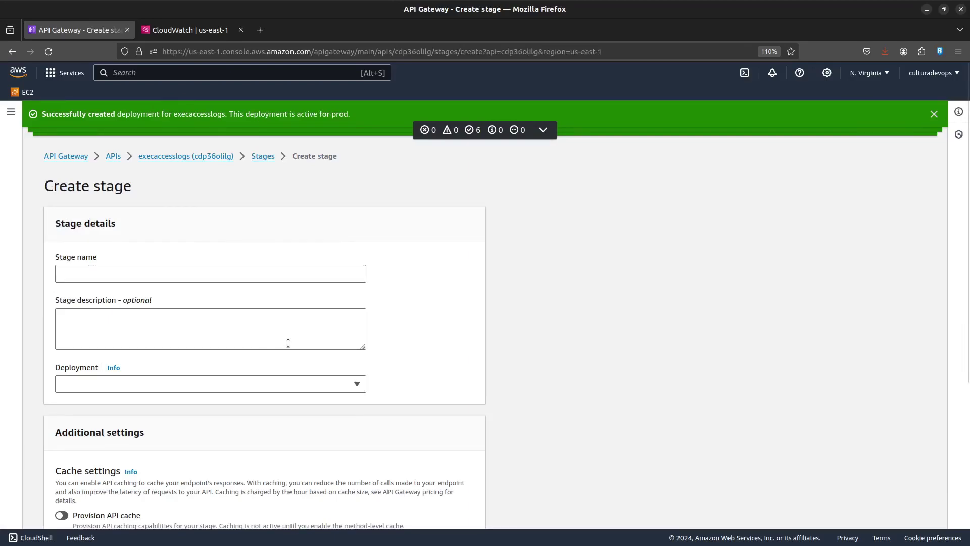
left_click(341, 383)
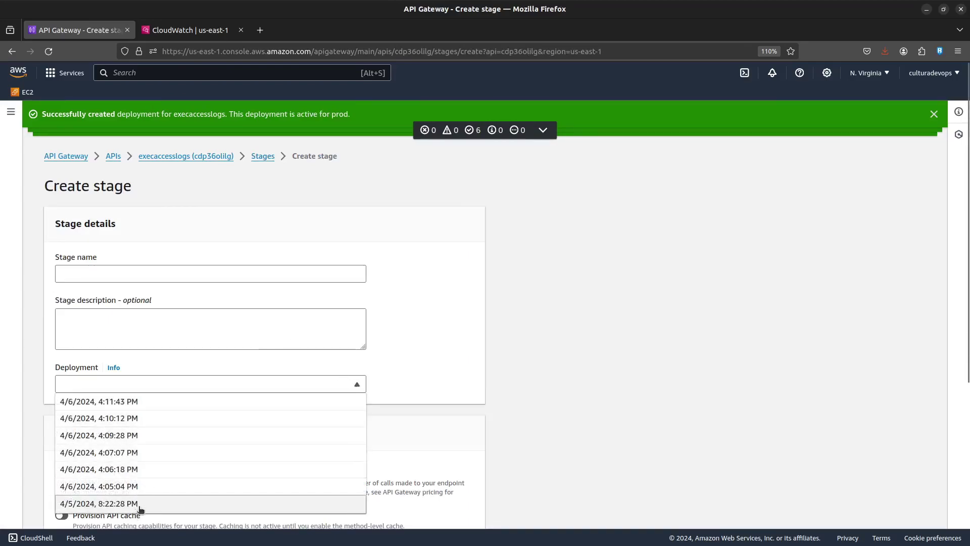
left_click(431, 384)
- Enable Provision API cache to examine the cache capacity choices and time-to-live setting, and disable it again
scroll(293, 421, "down", 3)
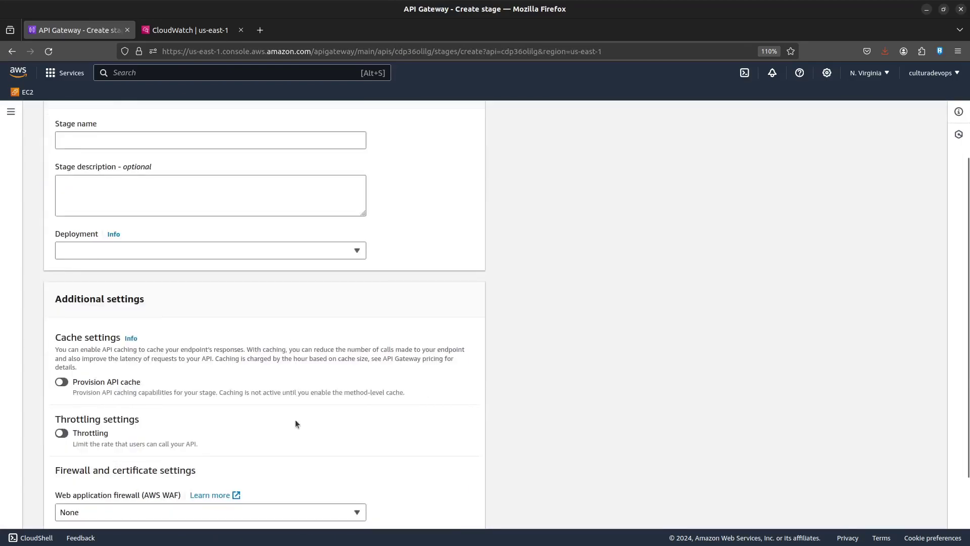
scroll(293, 423, "down", 2)
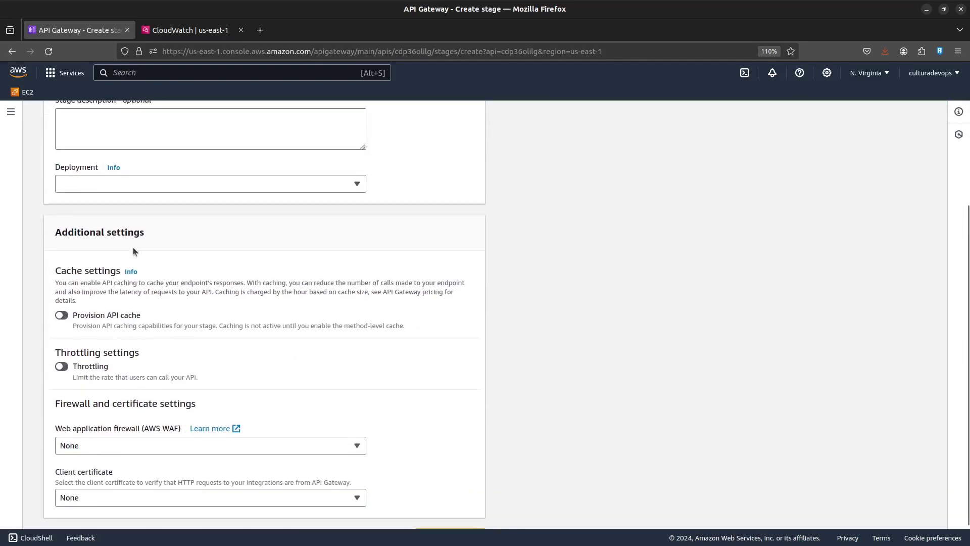
left_click(64, 317)
scroll(244, 394, "down", 4)
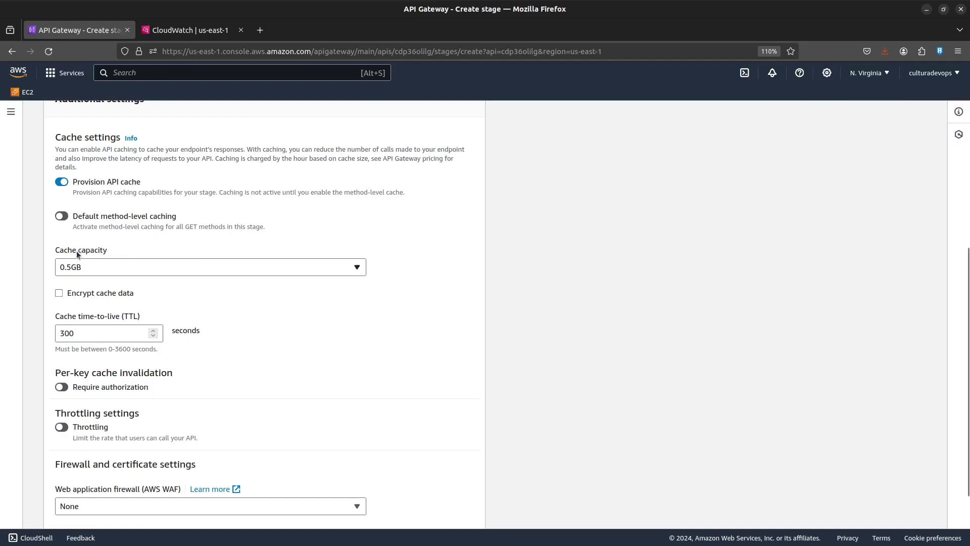
left_click_drag(108, 247, 52, 253)
left_click(251, 267)
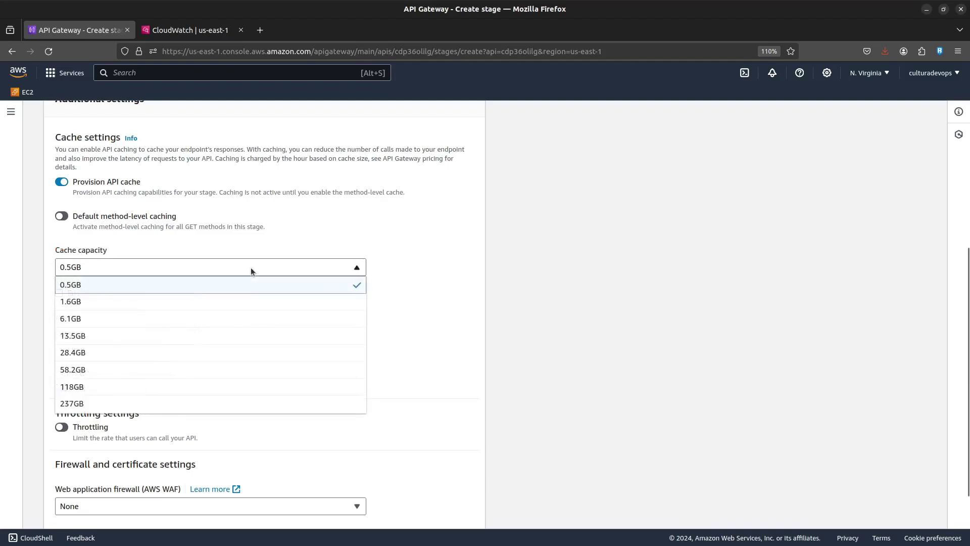
left_click(251, 268)
double_click(93, 331)
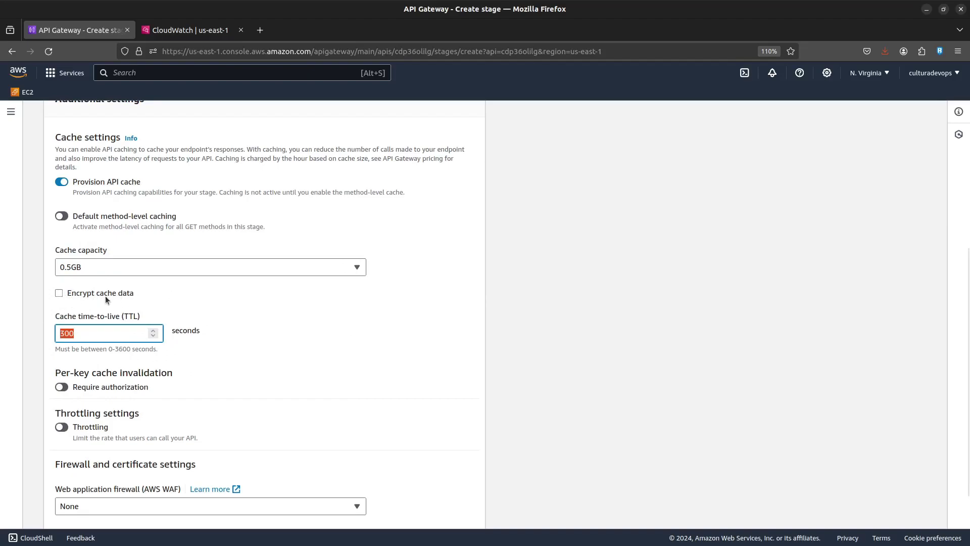
left_click(61, 181)
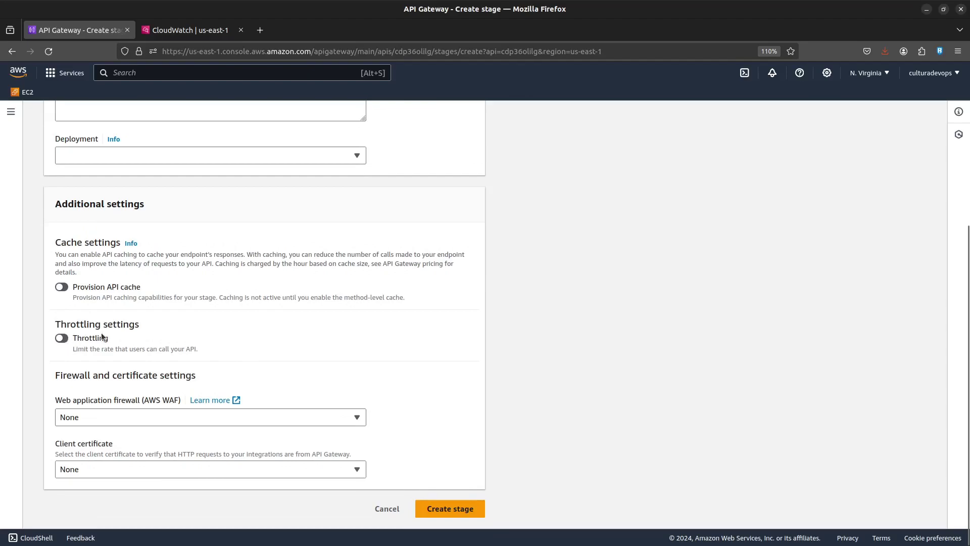
- Enable Throttling for the new stage to examine the rate and burst settings, and disable it again
left_click(68, 341)
scroll(360, 378, "down", 3)
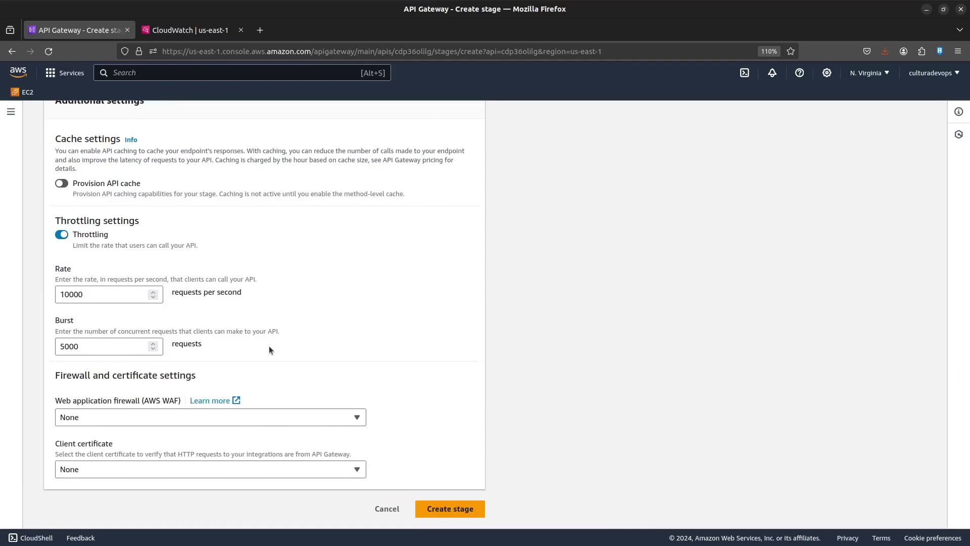
left_click_drag(246, 293, 172, 295)
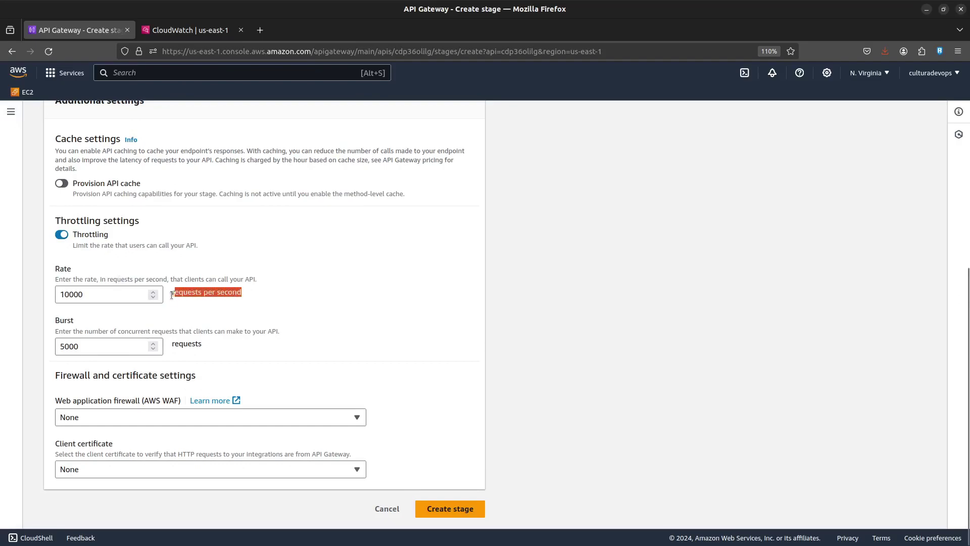
double_click(181, 347)
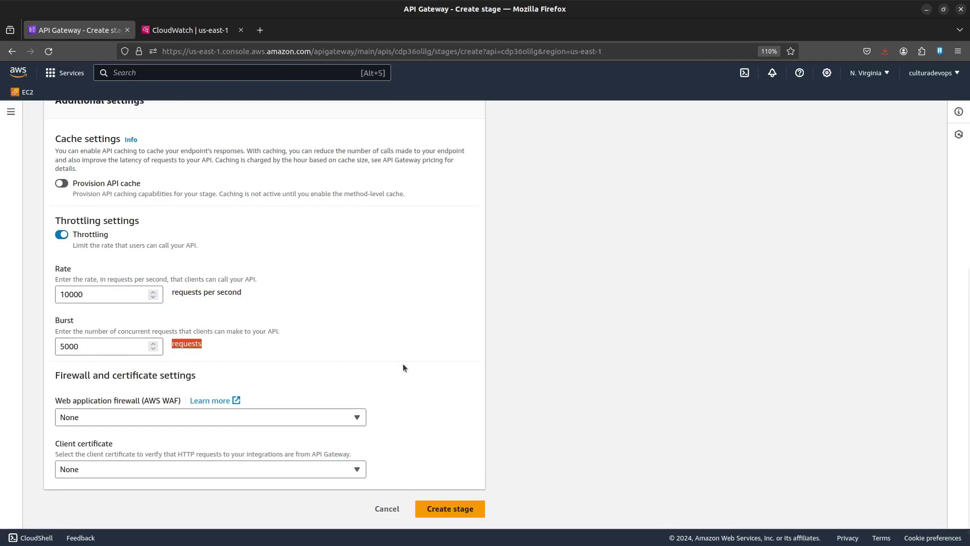
left_click(65, 234)
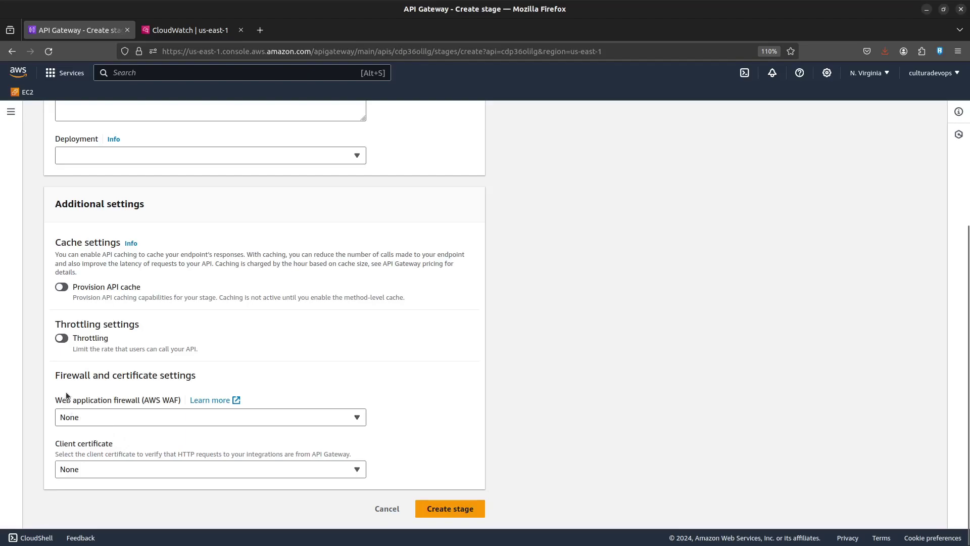
- Examine the web application firewall (AWS WAF) and client certificate settings for the new stage, and cancel its creation
double_click(65, 371)
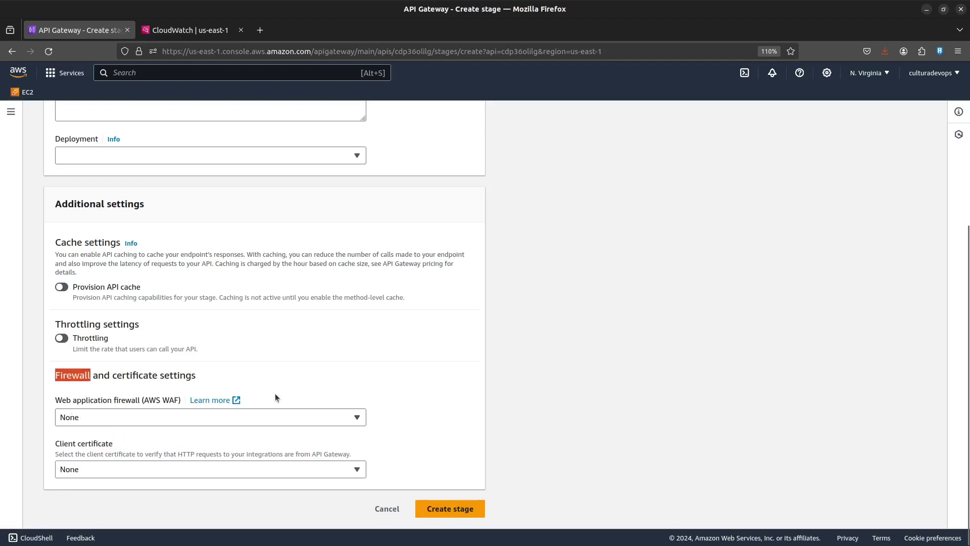
double_click(135, 375)
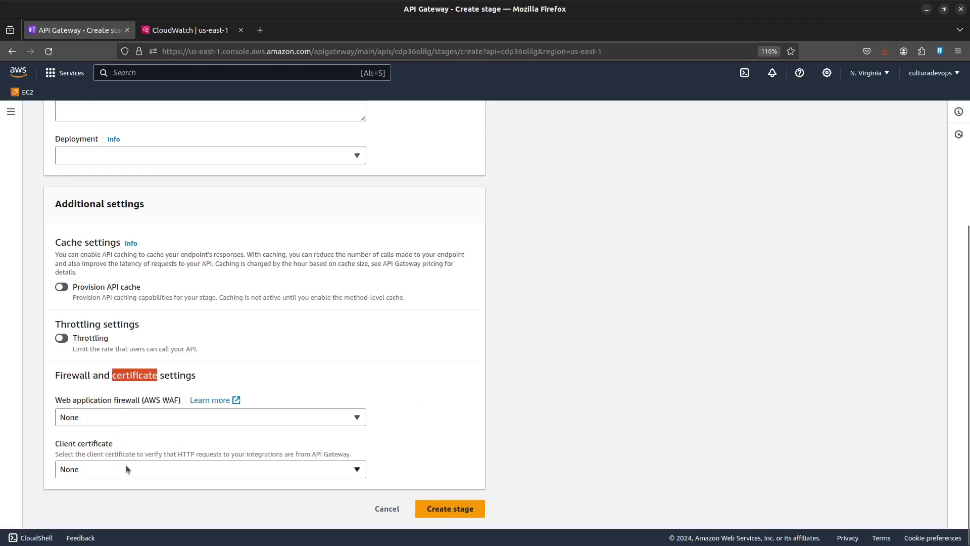
left_click(128, 423)
left_click(113, 419)
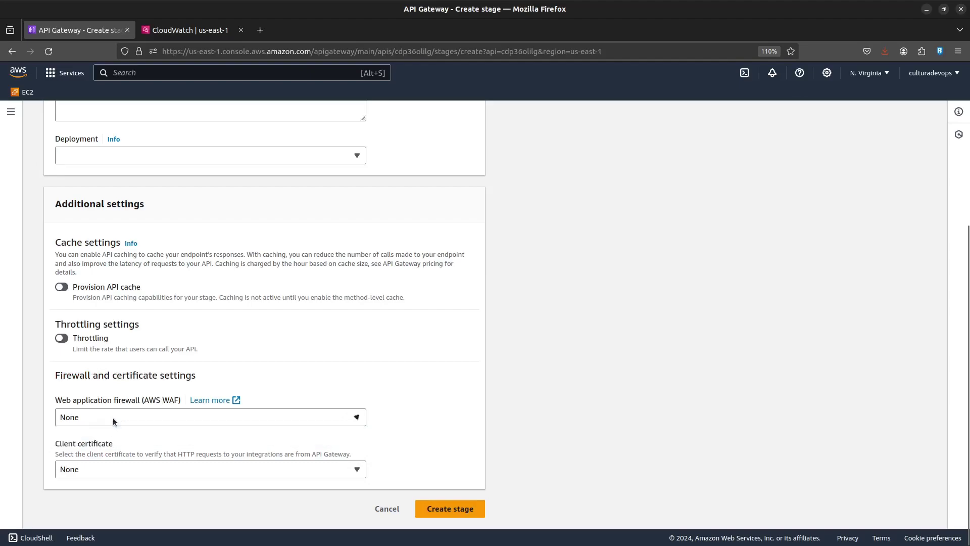
left_click(101, 466)
left_click(371, 378)
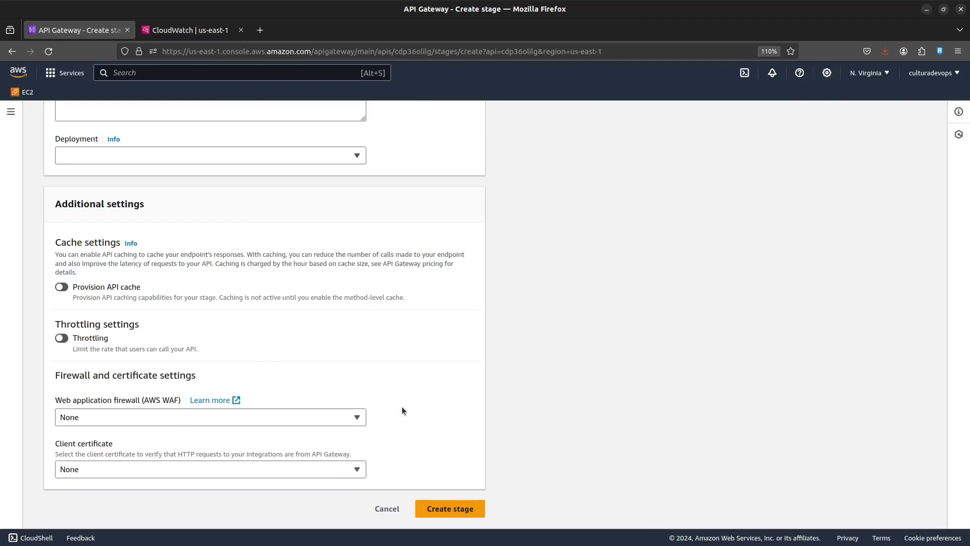
left_click_drag(143, 401, 162, 401)
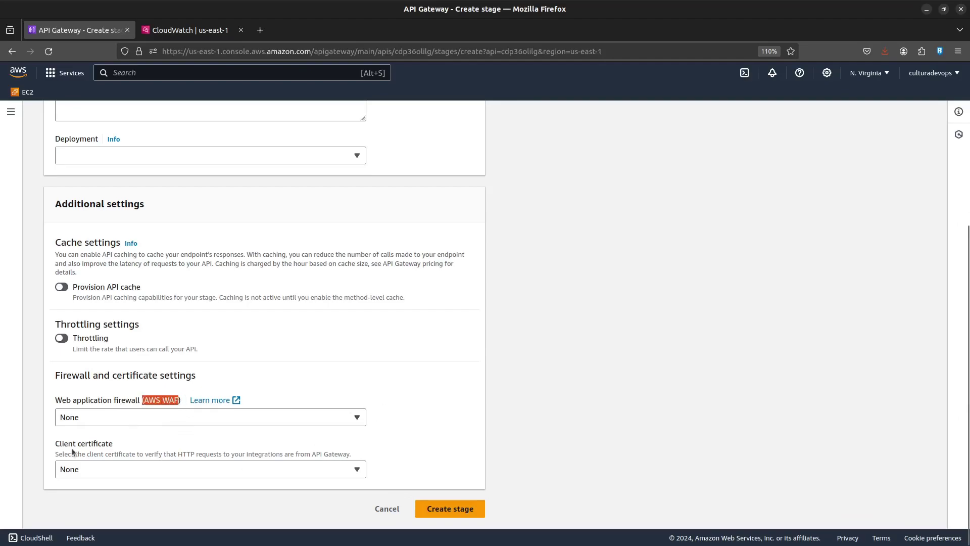
left_click_drag(55, 444, 126, 443)
left_click(416, 449)
left_click(382, 508)
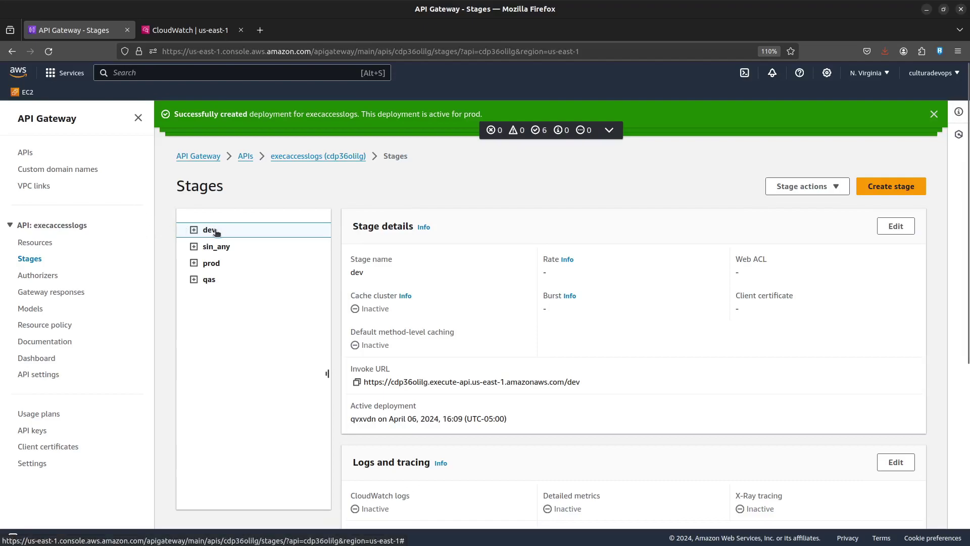
- Review the dev stage's rate and burst details, and enable Throttling in its edit form to examine the settings, leaving without saving
scroll(611, 280, "down", 3)
scroll(611, 284, "down", 3)
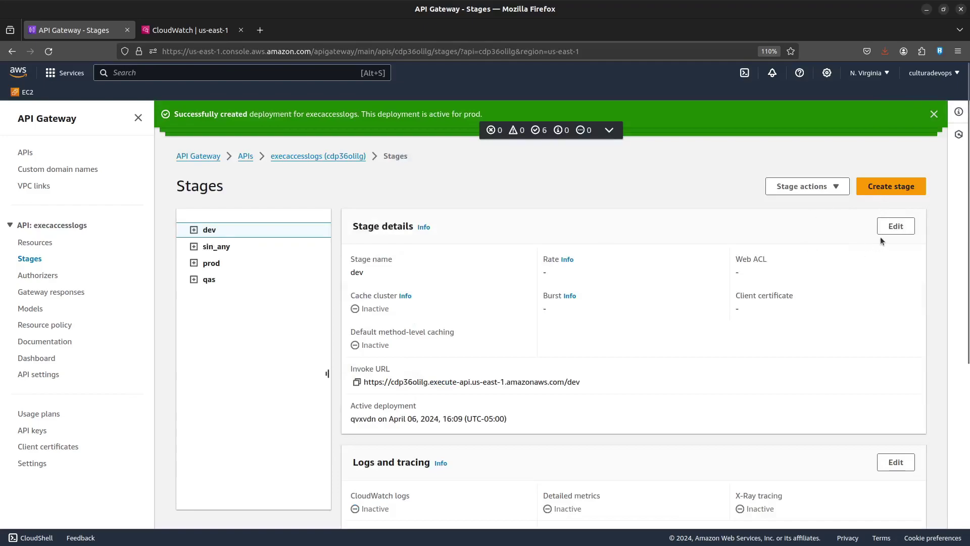
left_click_drag(545, 261, 581, 310)
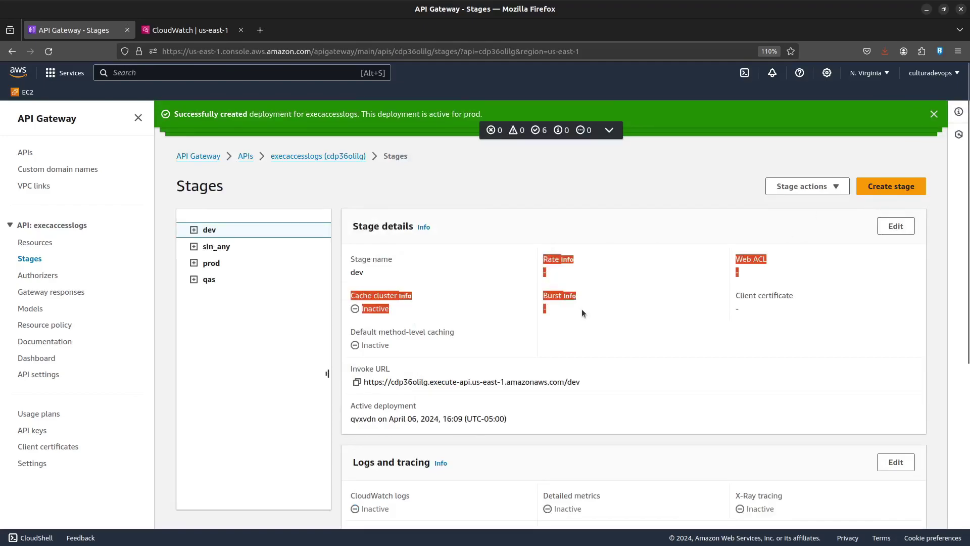
double_click(555, 293)
left_click(896, 225)
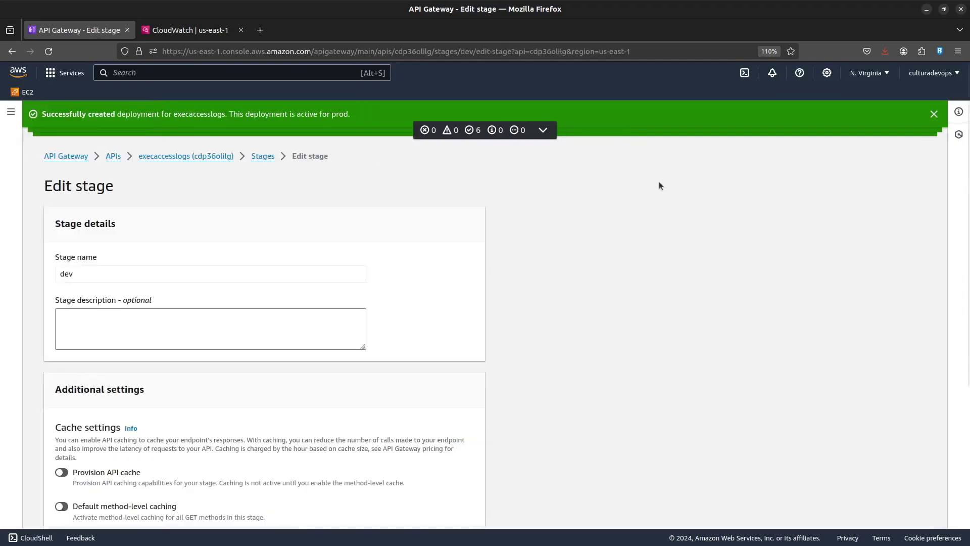
scroll(104, 301, "down", 3)
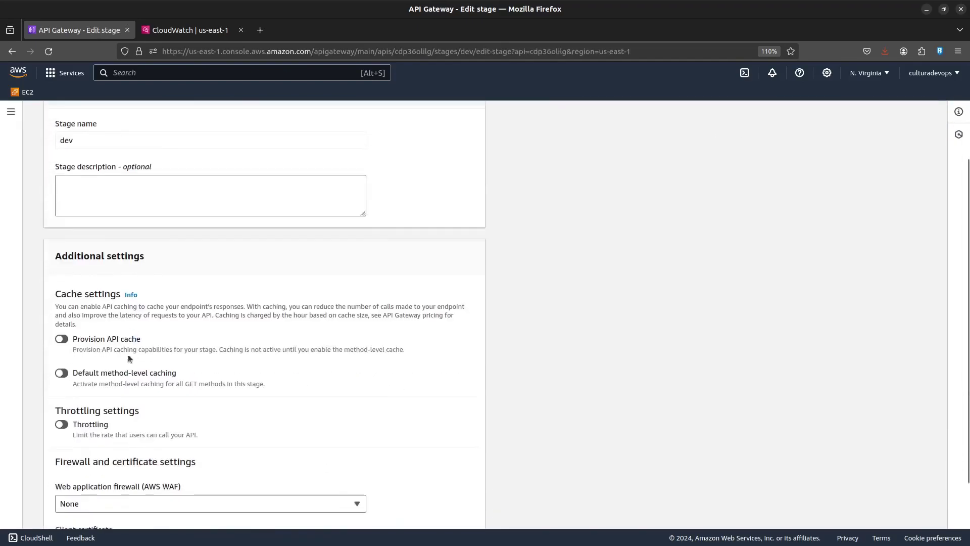
left_click(61, 424)
scroll(231, 408, "down", 4)
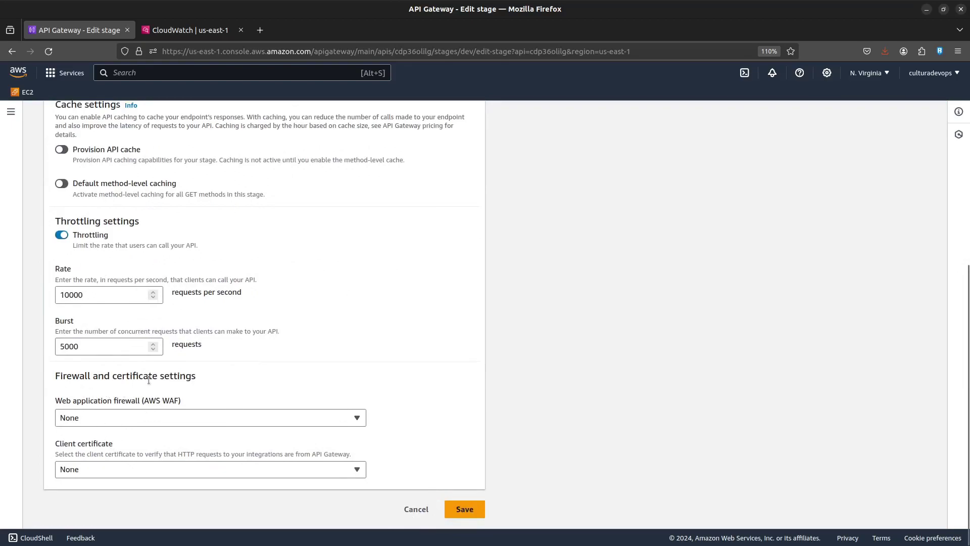
scroll(82, 273, "up", 3)
scroll(358, 411, "down", 3)
left_click(461, 511)
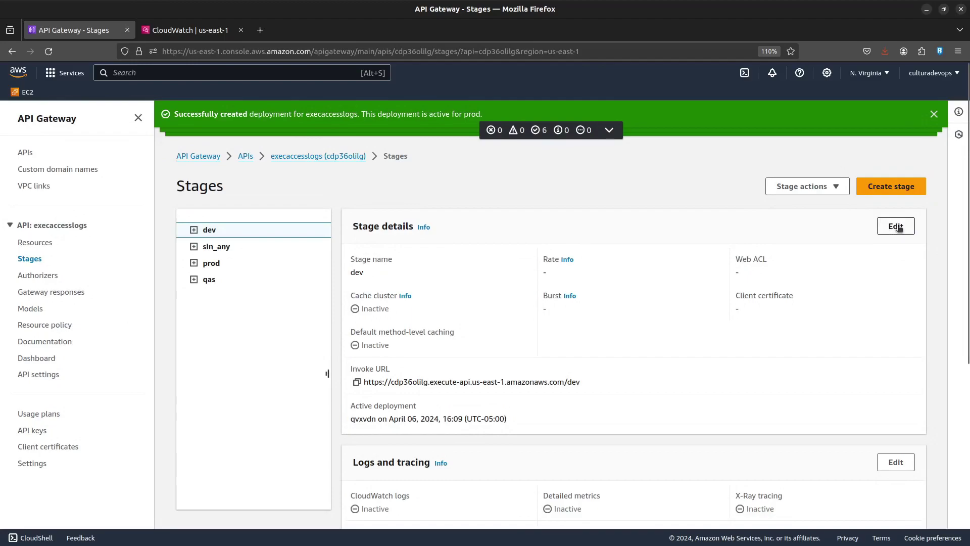
- Examine the dev stage's logs and tracing settings, including the CloudWatch logs levels and X-Ray tracing, without saving changes
scroll(866, 296, "down", 2)
scroll(867, 298, "down", 1)
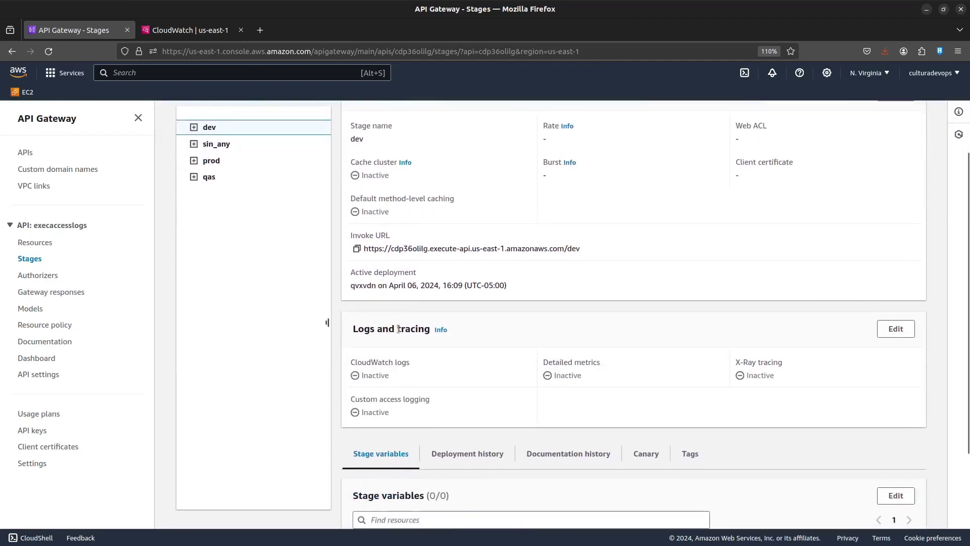
left_click_drag(353, 332, 463, 329)
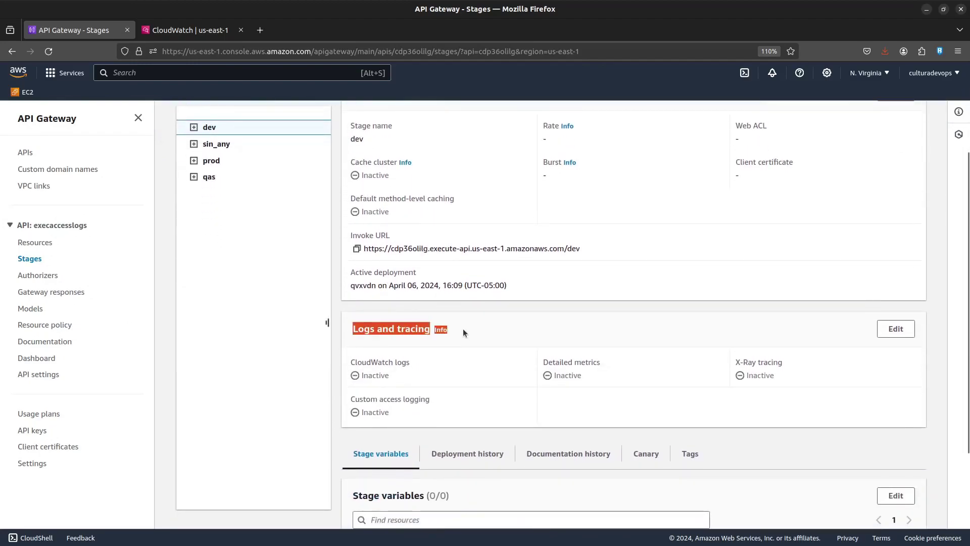
left_click(896, 329)
left_click(96, 282)
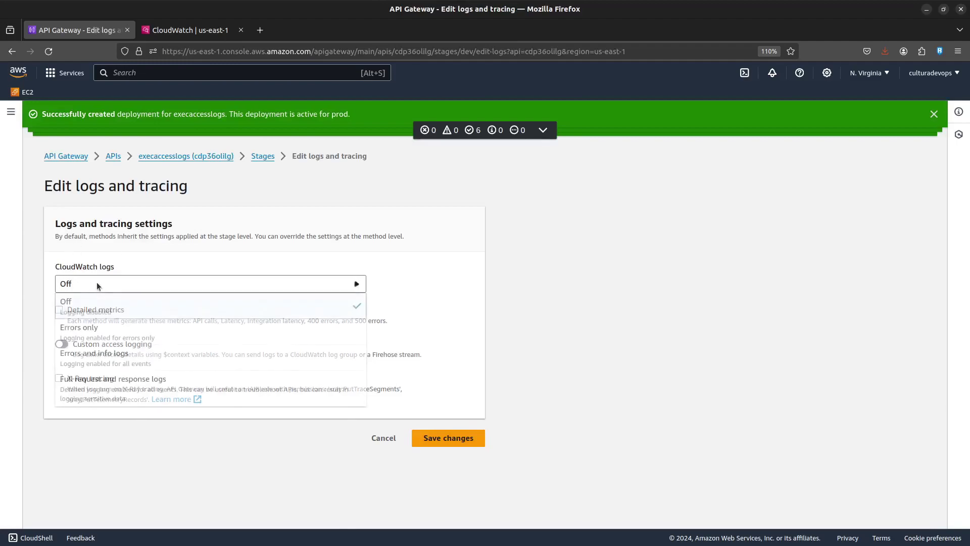
left_click(496, 309)
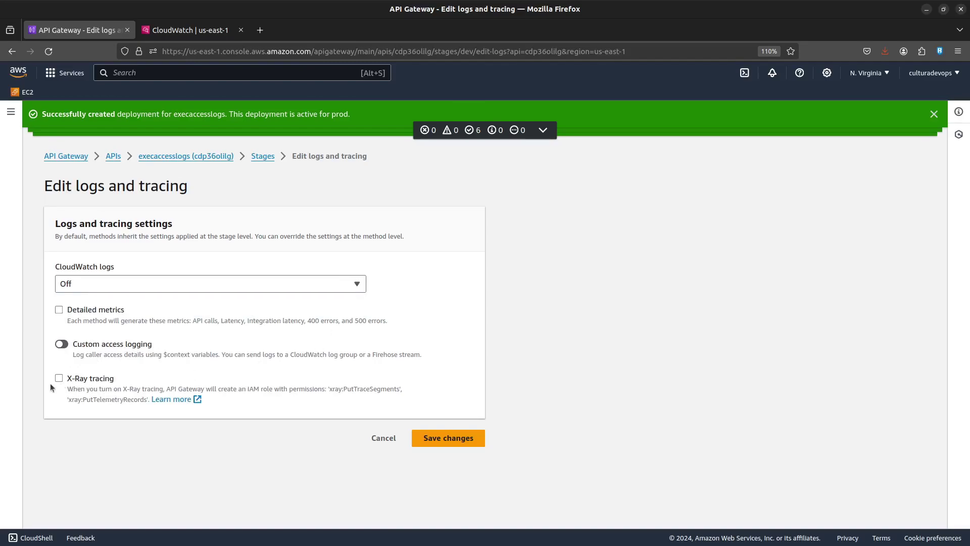
left_click(96, 380)
left_click(113, 382)
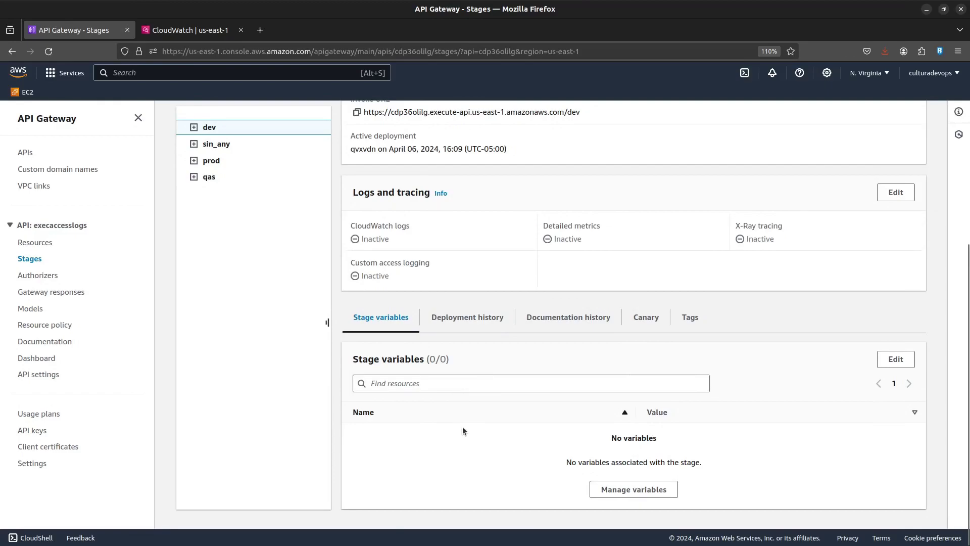
- Change the dev stage's active deployment to dltvmt from April 06, 2024, 16:11 in its deployment history
left_click(483, 327)
scroll(538, 440, "down", 3)
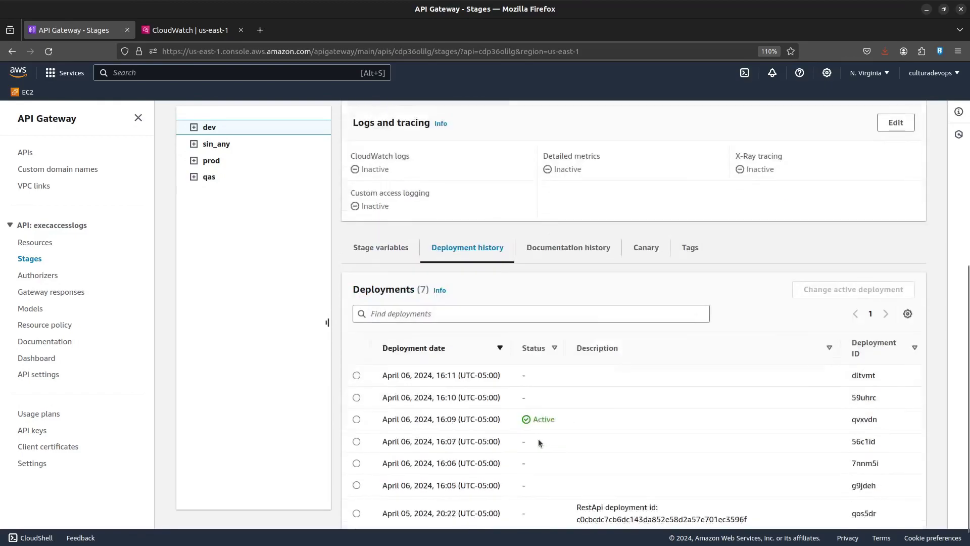
left_click(387, 351)
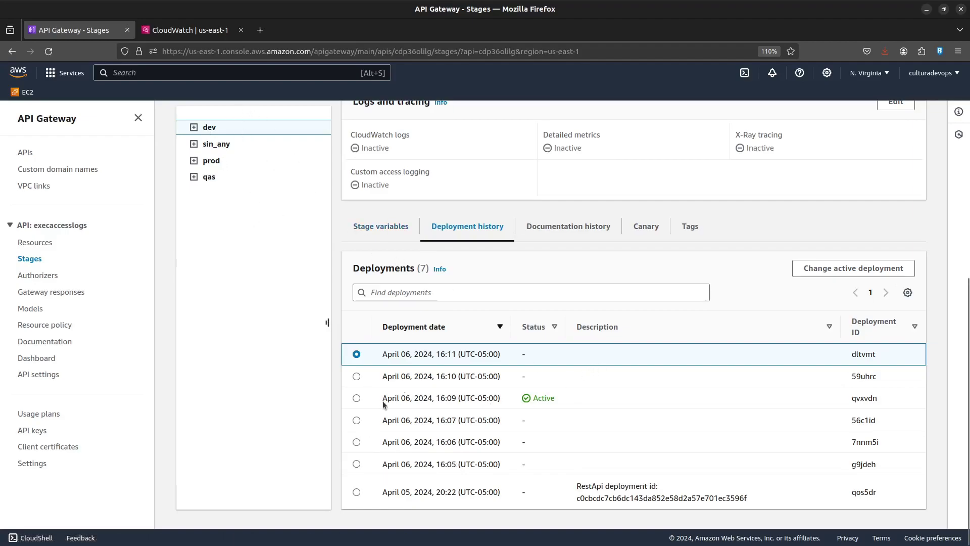
left_click_drag(383, 402, 505, 400)
left_click(880, 267)
left_click(576, 382)
- Expand the dev stage's /nuevo resource and the sin_any stage's root resource to compare their deployed methods
left_click(194, 127)
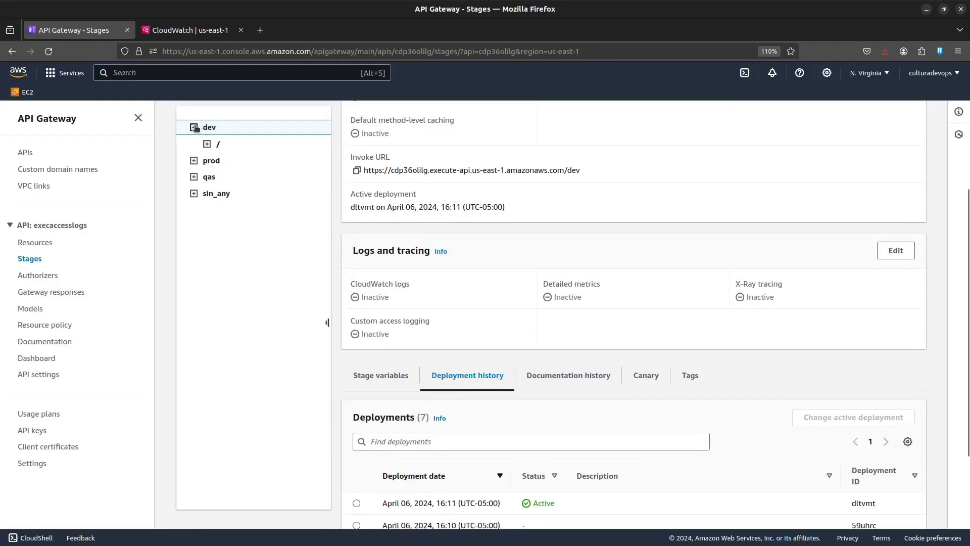
left_click(206, 143)
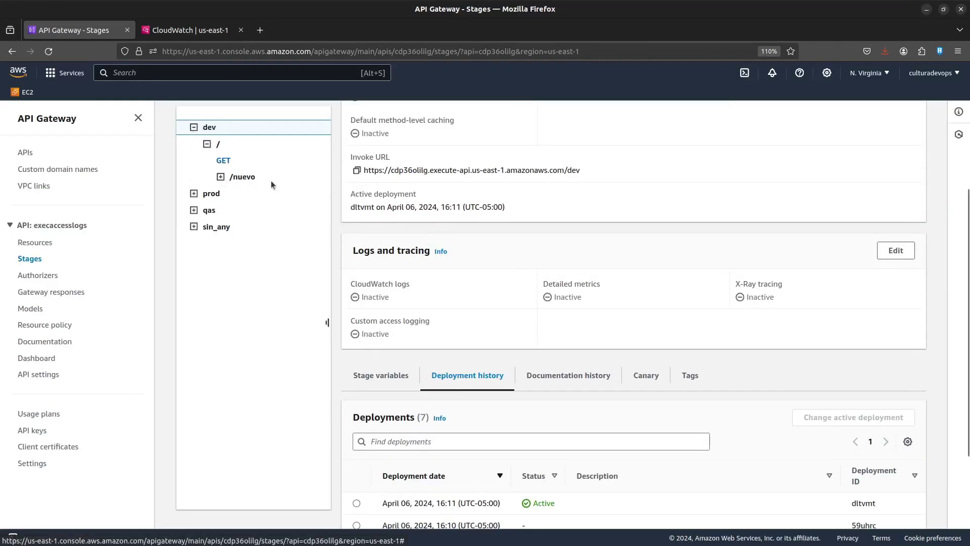
left_click(220, 176)
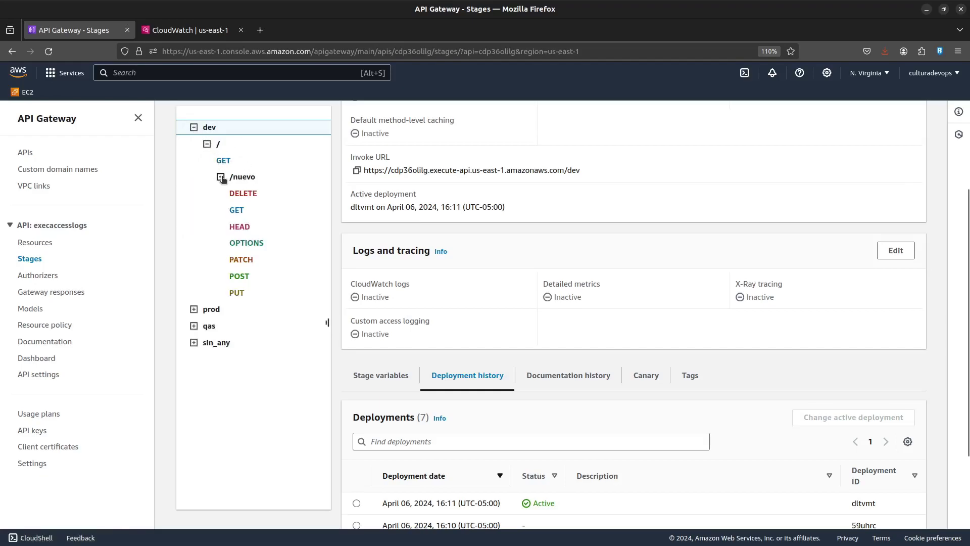
left_click(195, 326)
left_click(194, 359)
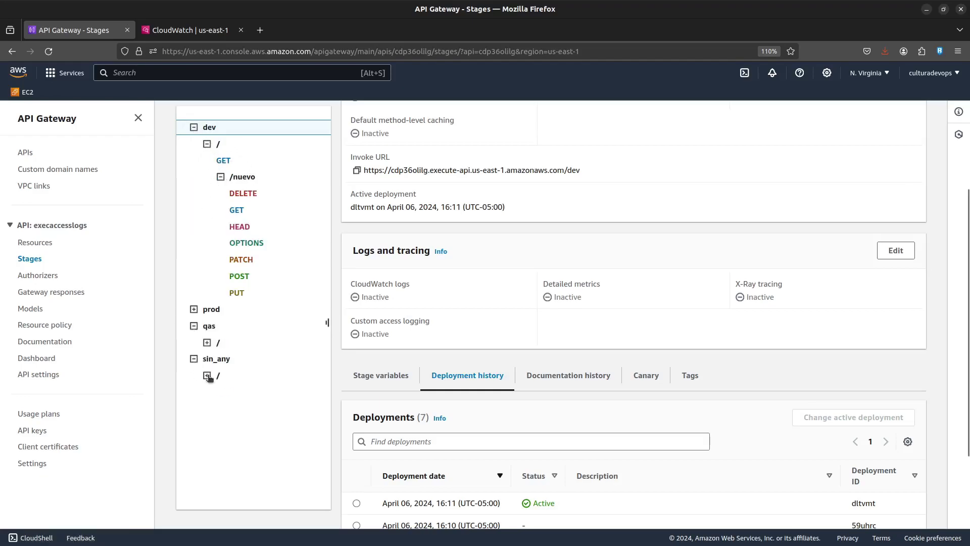
left_click(208, 375)
- Change the sin_any stage's active deployment to dltvmt from April 06, 2024, 16:11
scroll(209, 377, "down", 3)
left_click(219, 360)
left_click(356, 370)
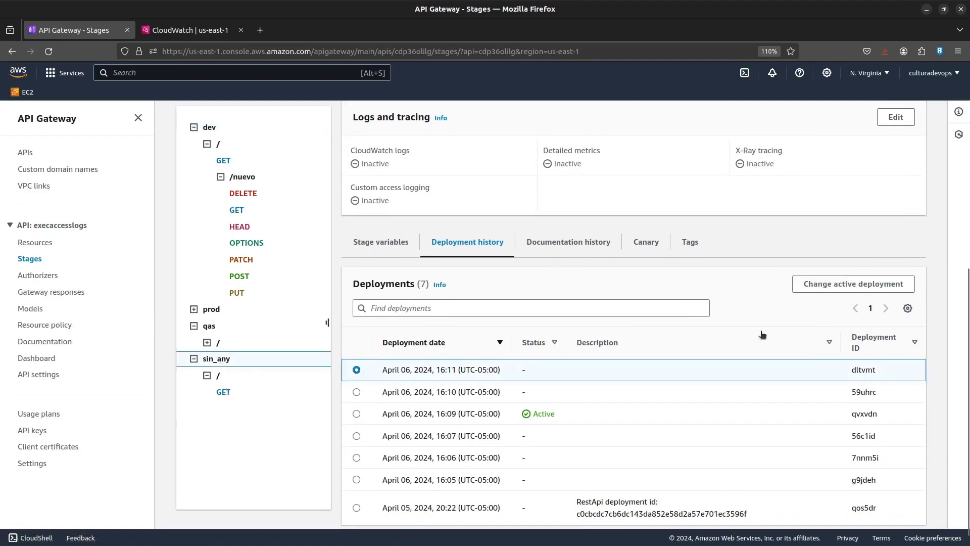
left_click(854, 284)
left_click(544, 385)
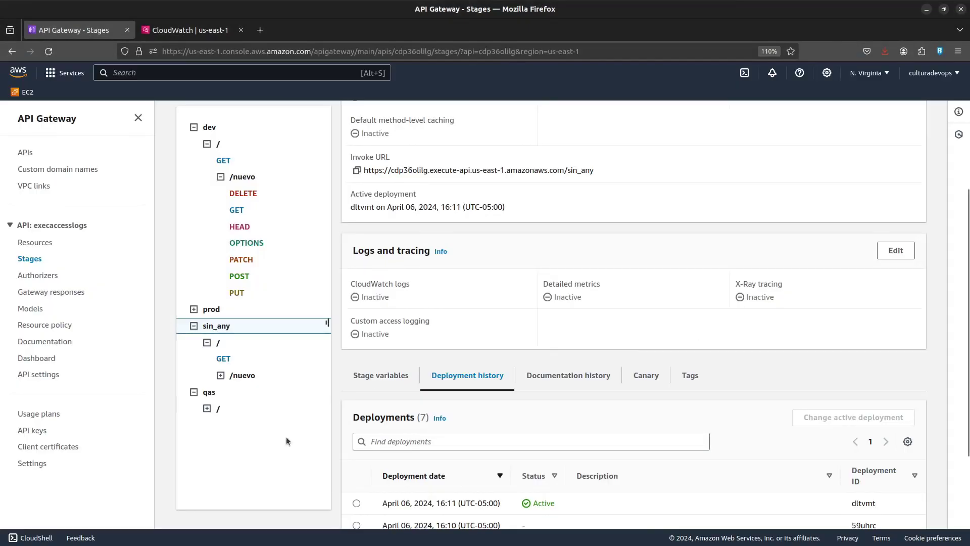
- Examine the methods under /nuevo in the sin_any stage, collapse the stage, and review its deployment history
left_click(221, 375)
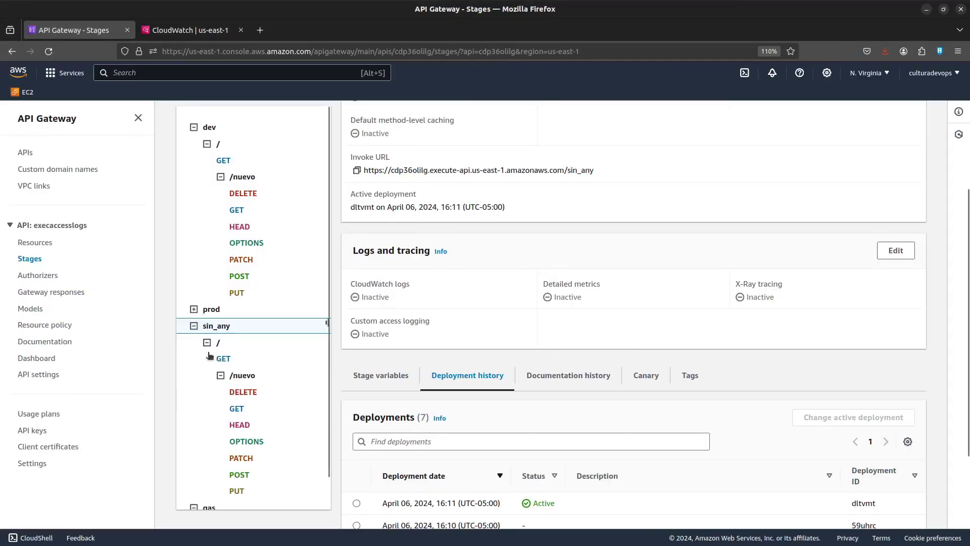
left_click(193, 326)
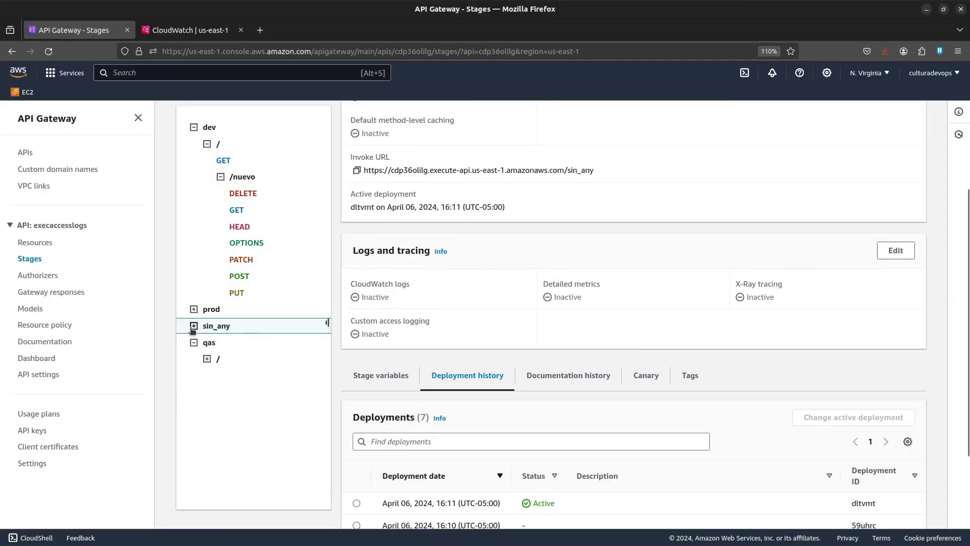
scroll(581, 402, "down", 3)
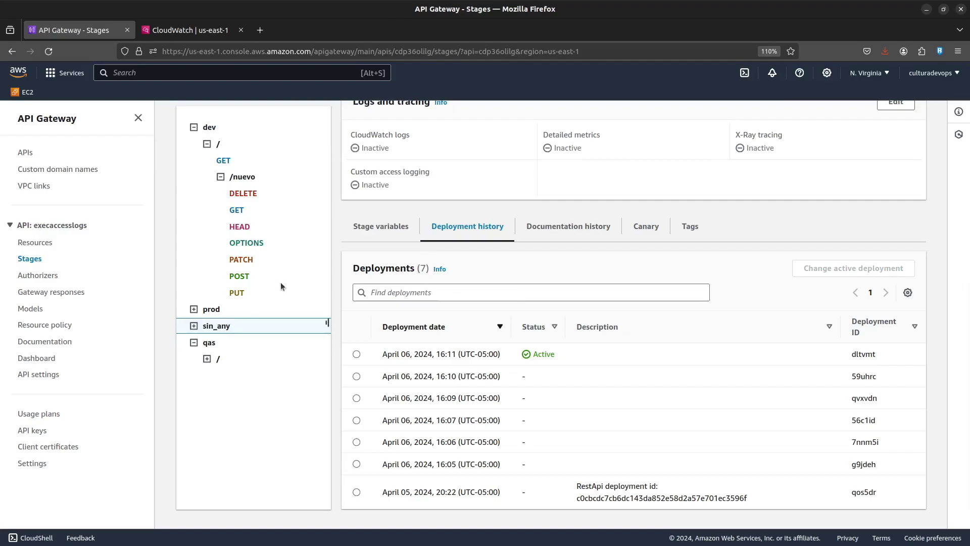
- Open the prod stage's variables for management and add a blank stage variable entry
left_click(214, 310)
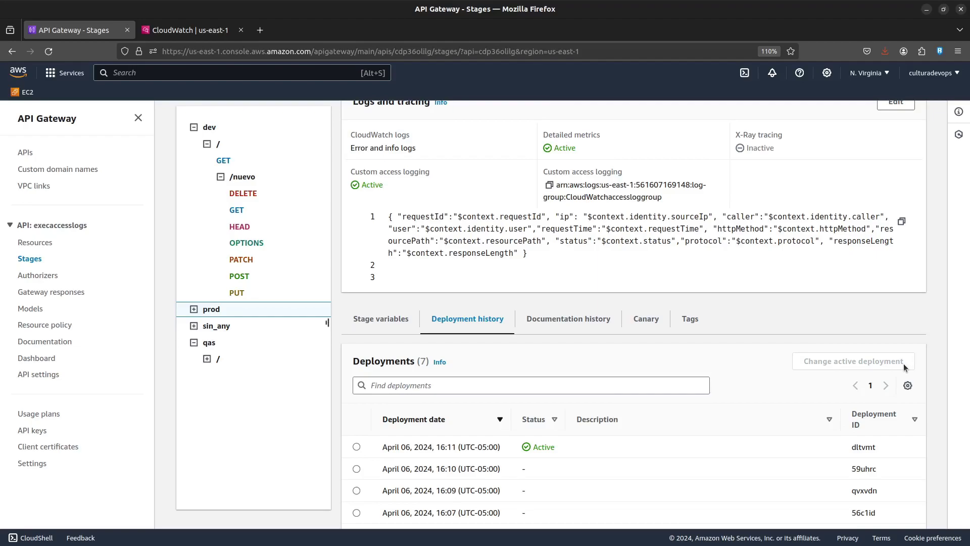
left_click(387, 324)
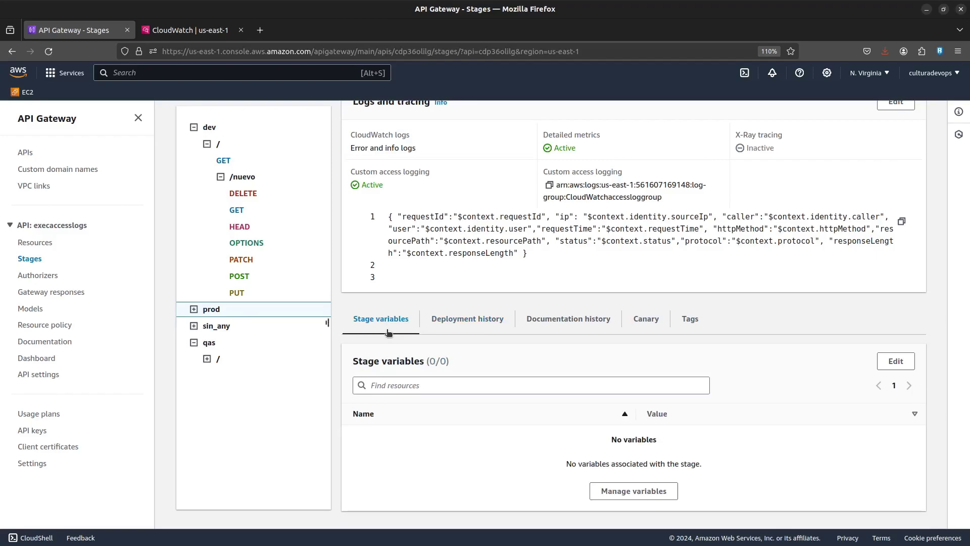
left_click(635, 492)
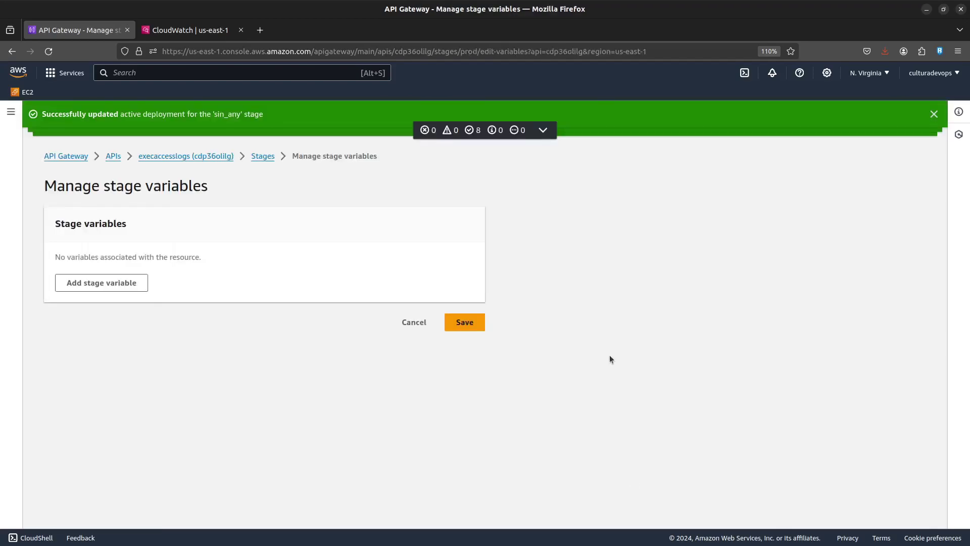
left_click(133, 283)
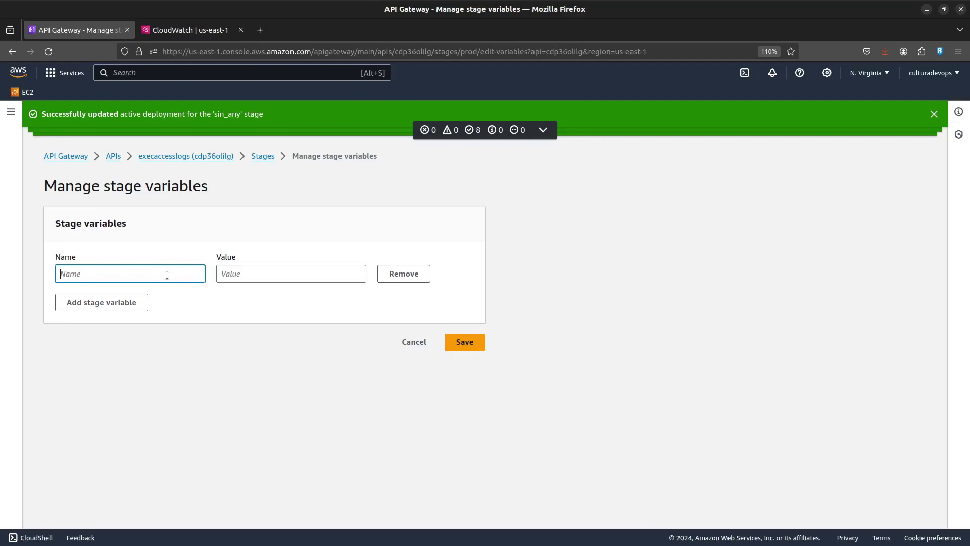
- Switch to Visual Studio Code and examine the VariableName stage variable defined for MyStagedev1 in template.yaml
key("alt+Tab")
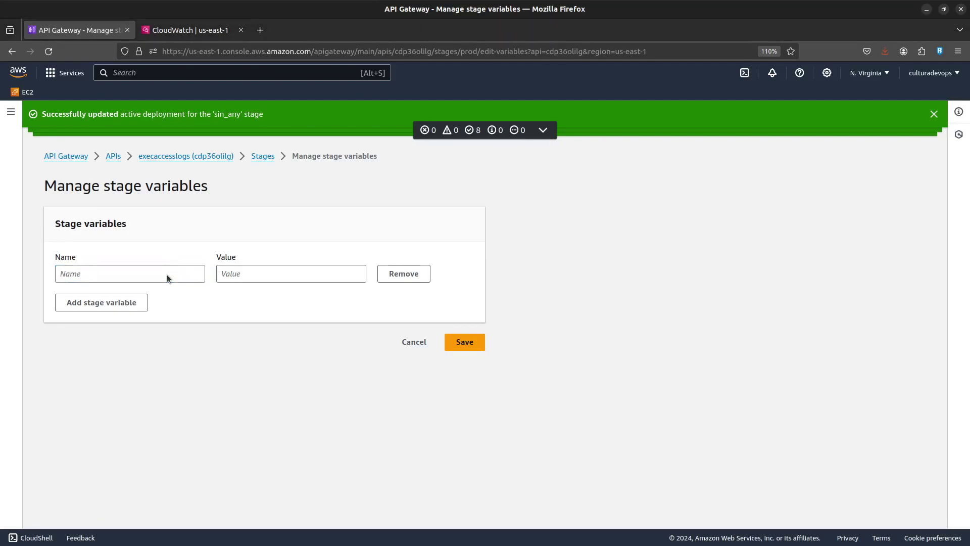
key("alt+Tab")
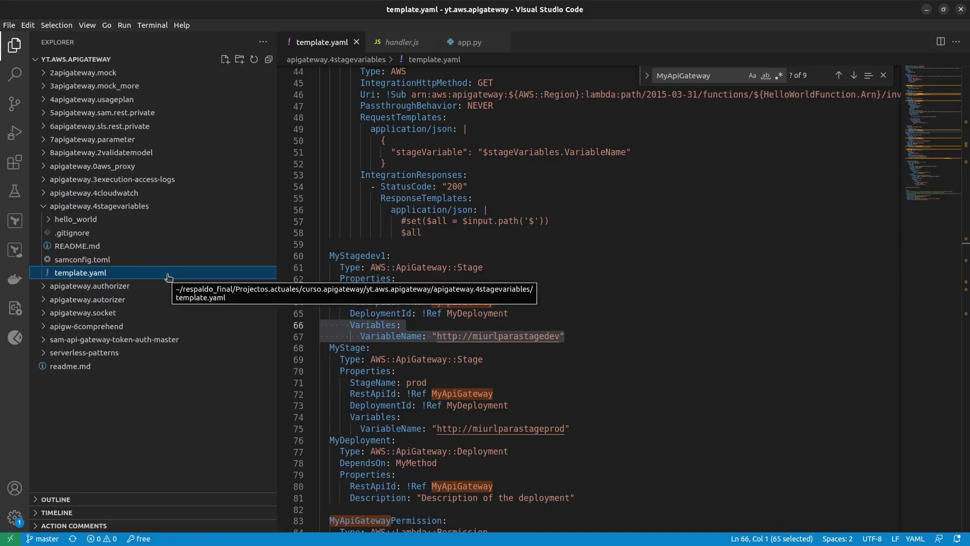
left_click(481, 267)
left_click_drag(575, 340, 312, 339)
left_click(430, 336)
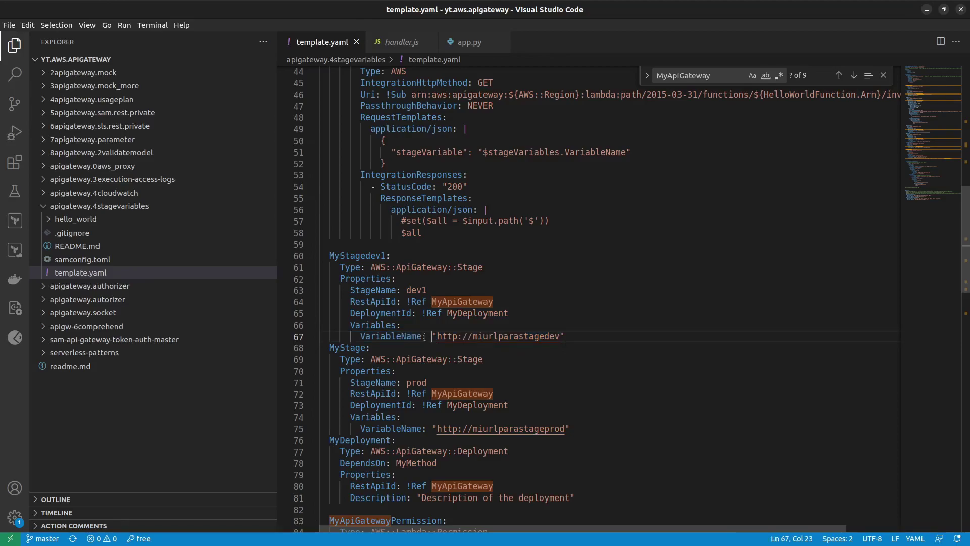
- Compare the StageName and the VariableName URL of the dev1 stage with those of the prod stage in template.yaml
double_click(509, 336)
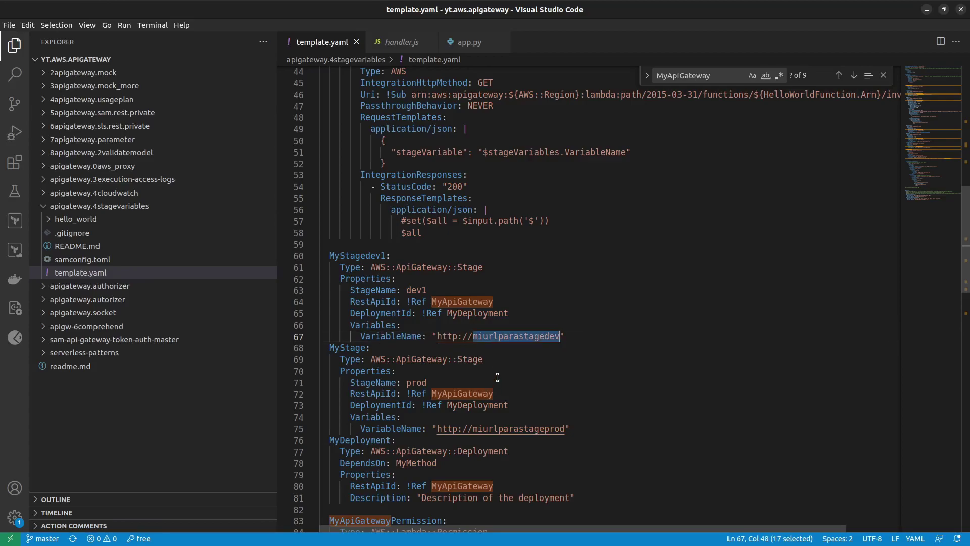
double_click(416, 290)
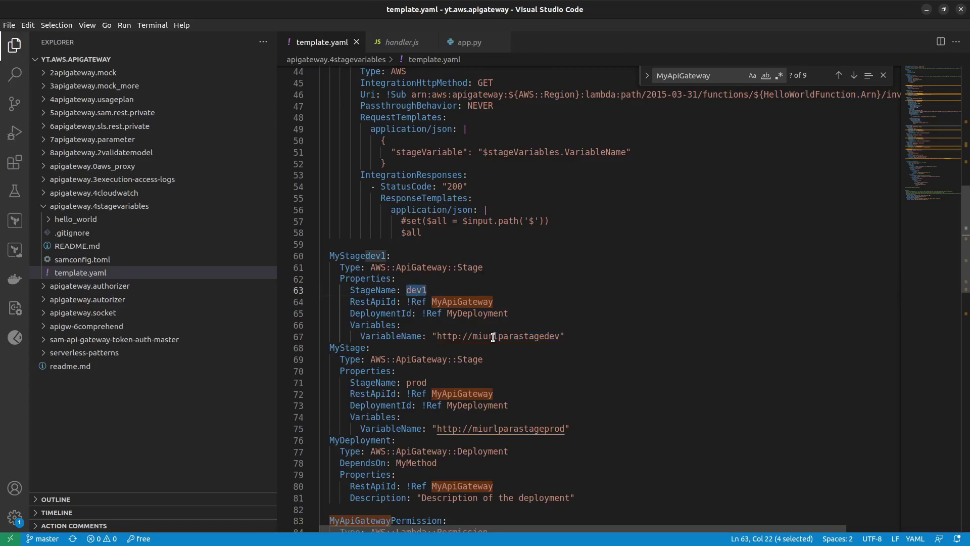
double_click(416, 292)
double_click(489, 336)
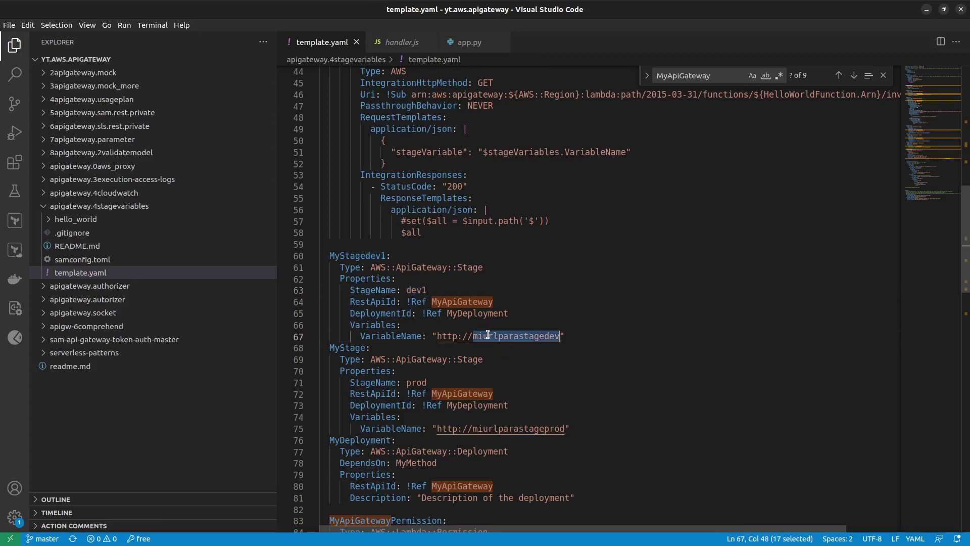
left_click(529, 337)
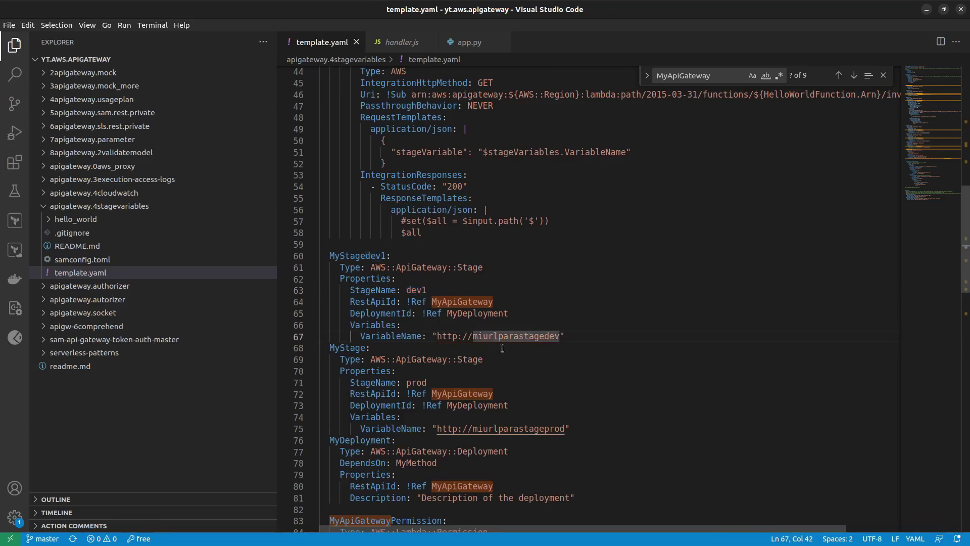
left_click_drag(545, 337, 561, 338)
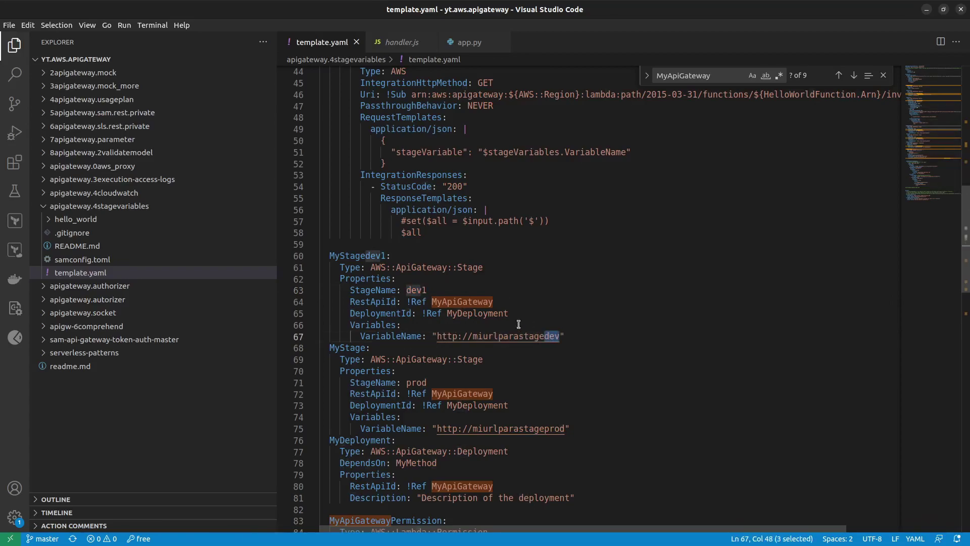
double_click(413, 384)
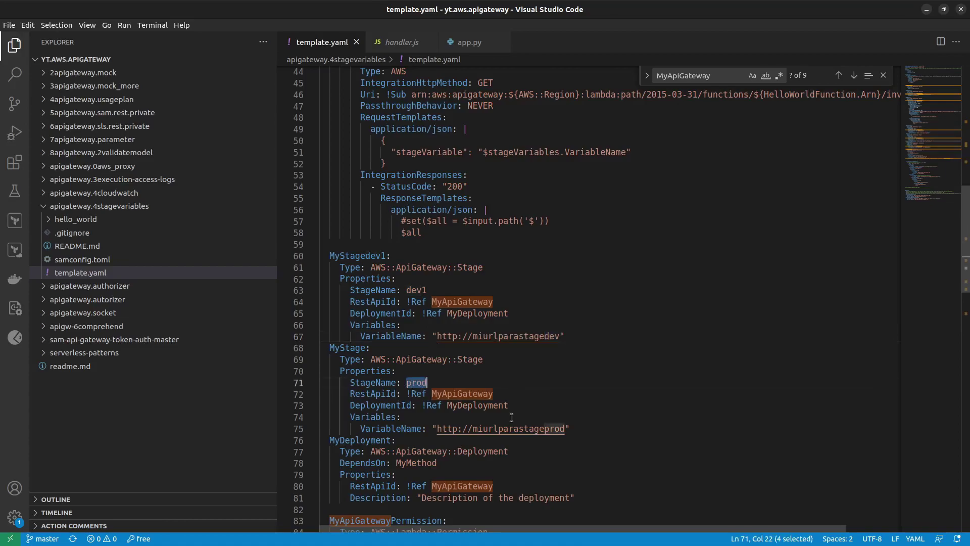
left_click_drag(545, 428, 566, 429)
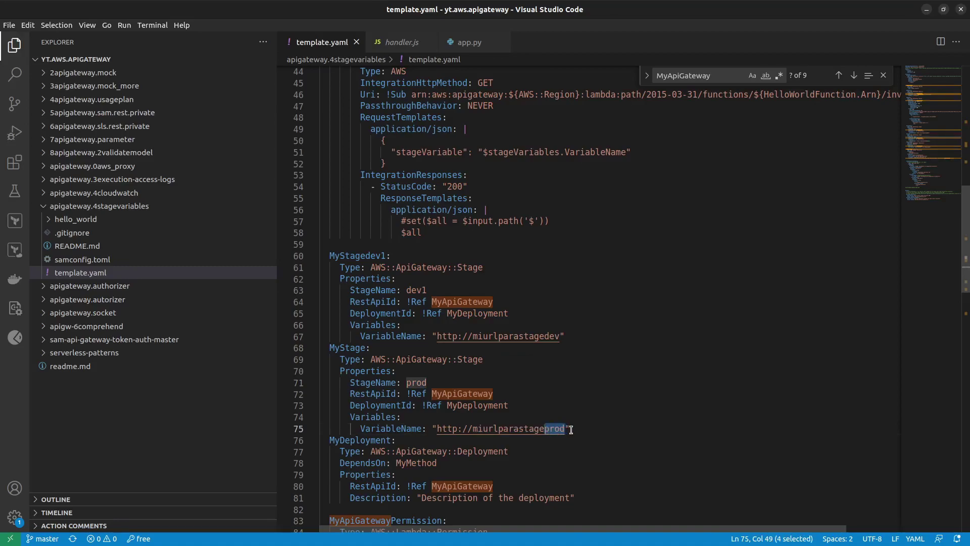
- Examine MyMethod's application/json request template, where the stageVariable key is mapped to $stageVariables.VariableName
scroll(571, 429, "up", 6)
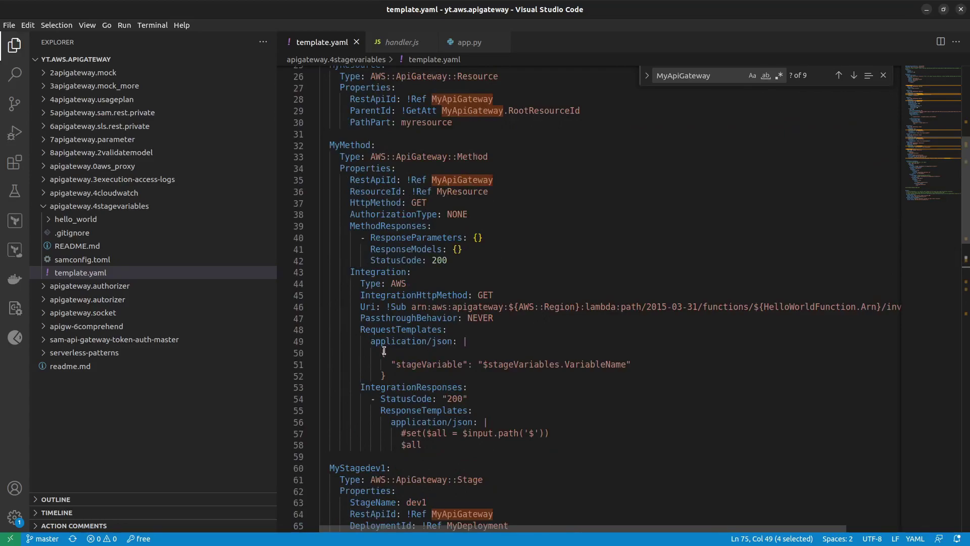
left_click_drag(371, 352, 409, 376)
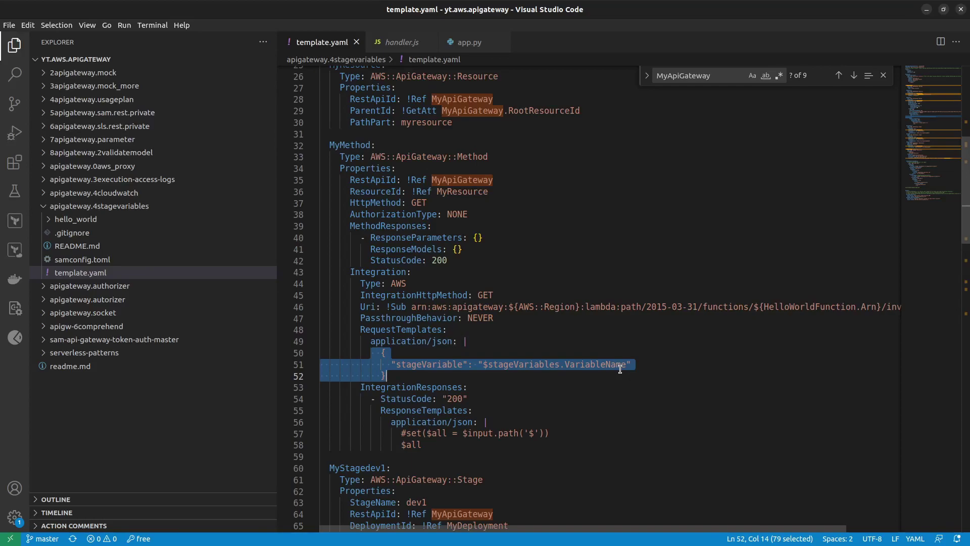
double_click(416, 366)
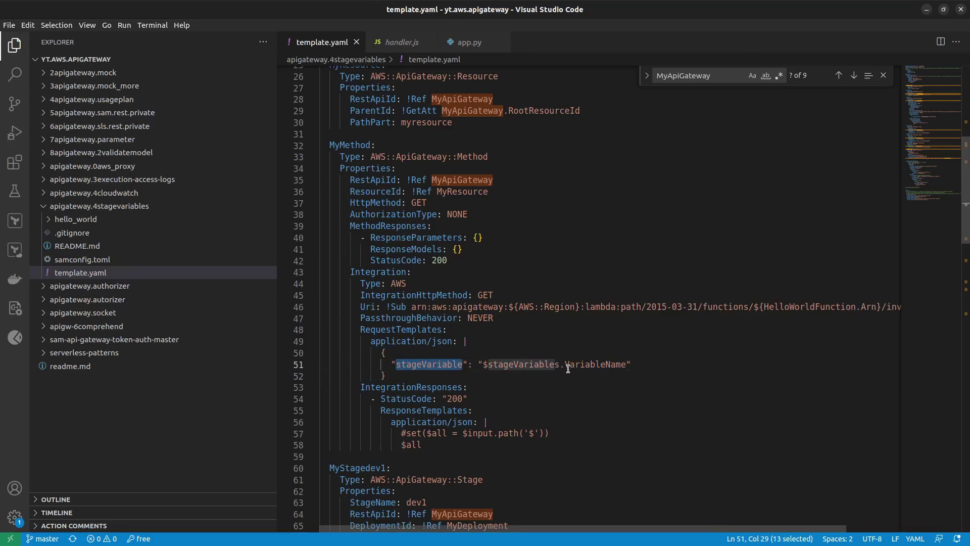
scroll(498, 385, "down", 1)
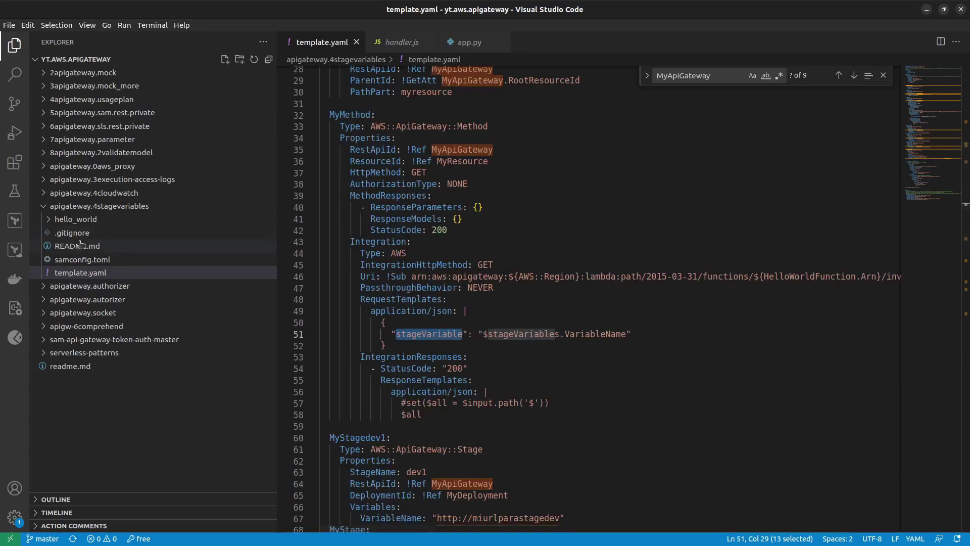
- Open app.py from the hello_world folder and examine the event passed as the body and the json.dumps return statement
left_click(85, 222)
left_click(71, 246)
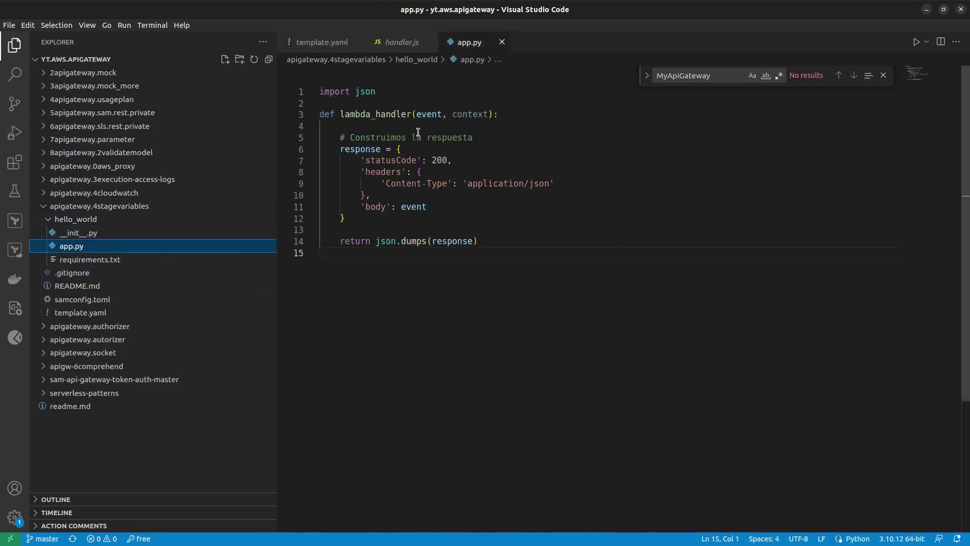
double_click(414, 206)
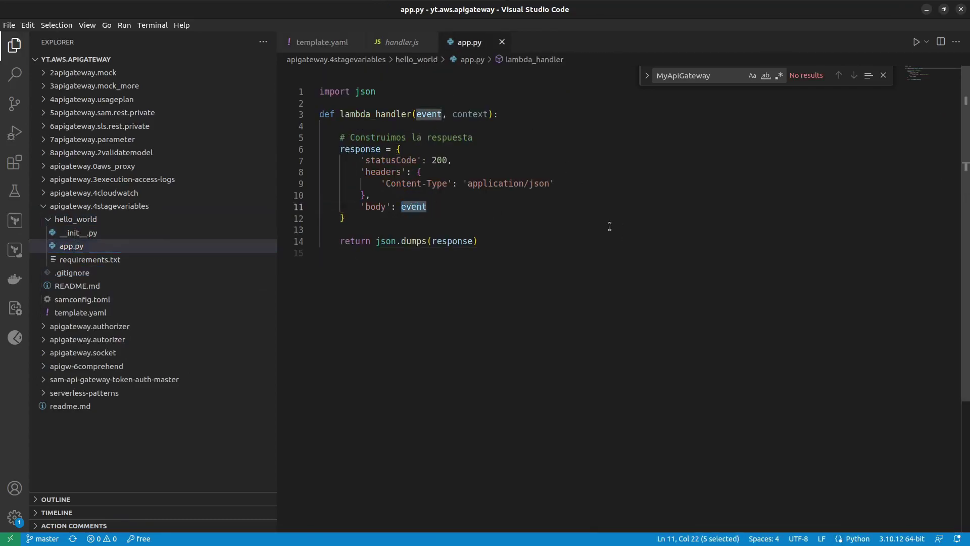
left_click_drag(375, 242, 501, 242)
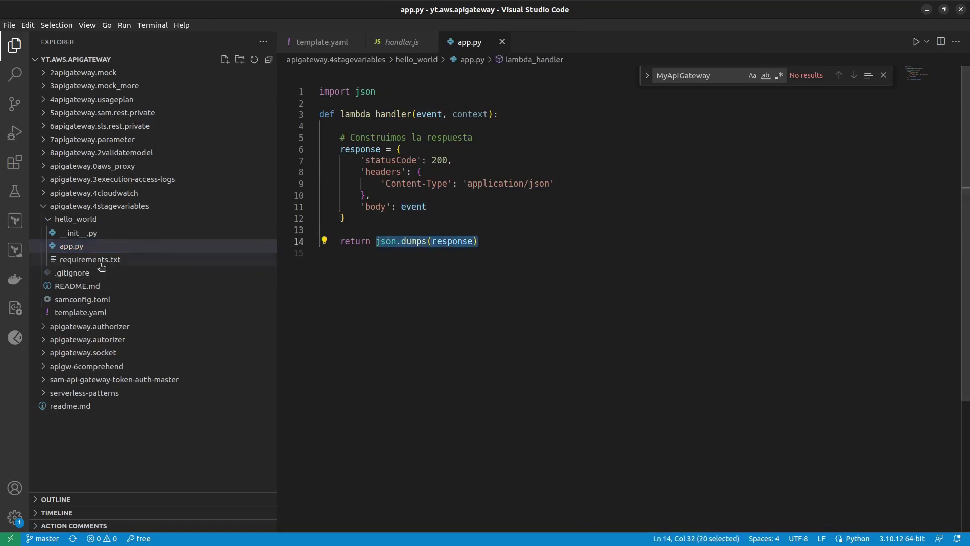
- Return to template.yaml and examine MyMethod's IntegrationResponses section, including the $all output of its response template
left_click(79, 312)
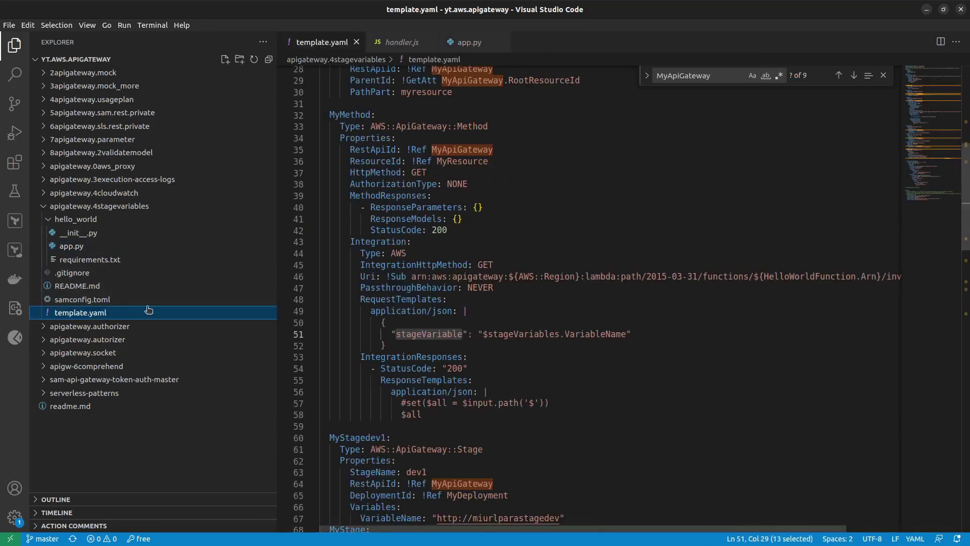
double_click(405, 357)
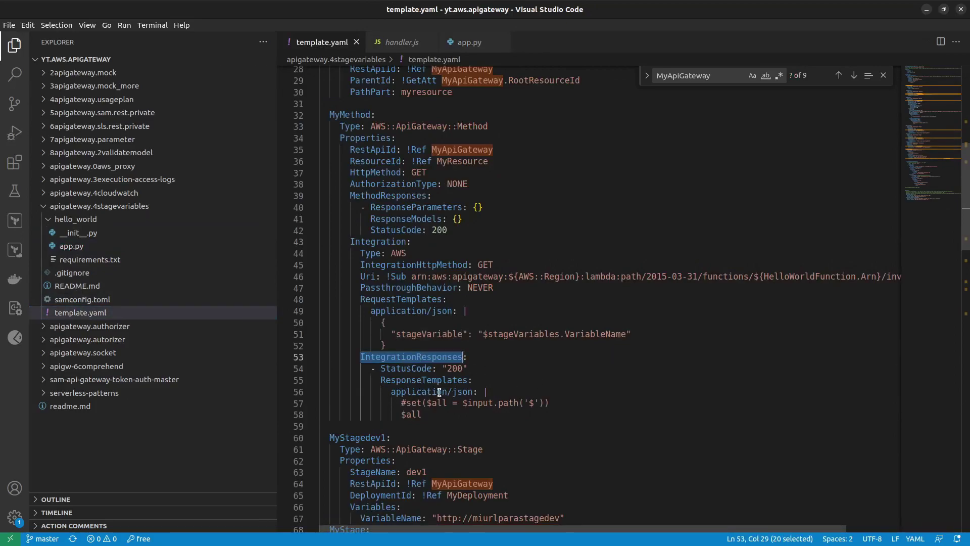
double_click(407, 413)
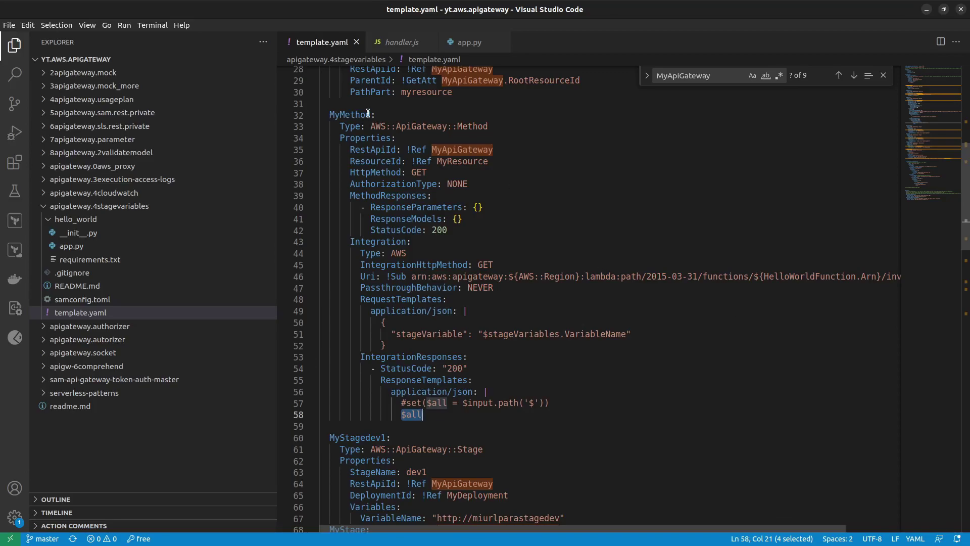
- Recheck the event body in app.py against the stageVariable request template of MyMethod in template.yaml
left_click(71, 246)
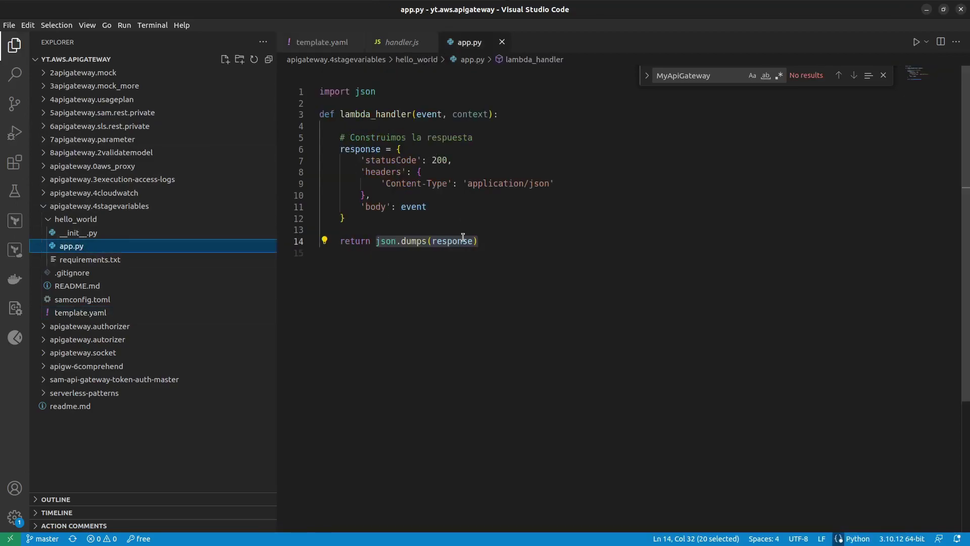
double_click(413, 207)
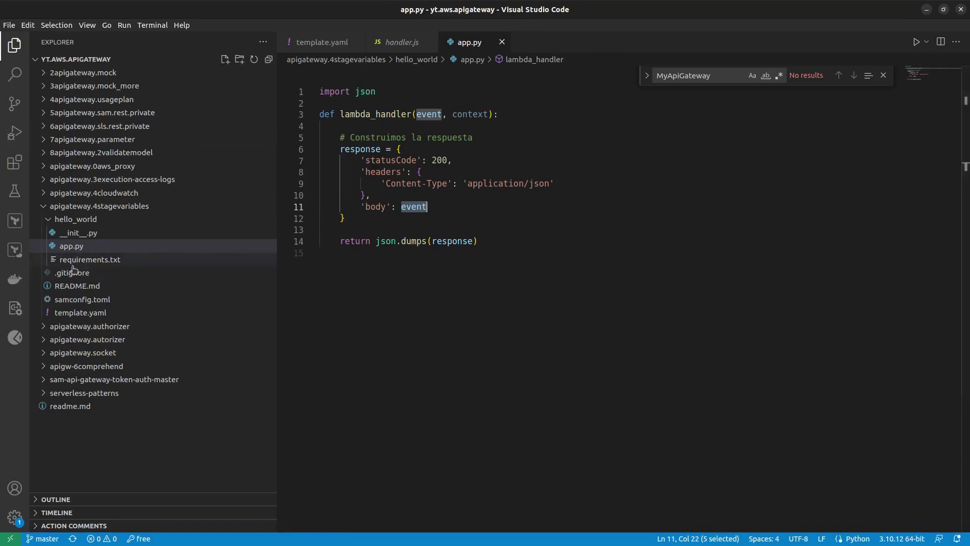
left_click(86, 313)
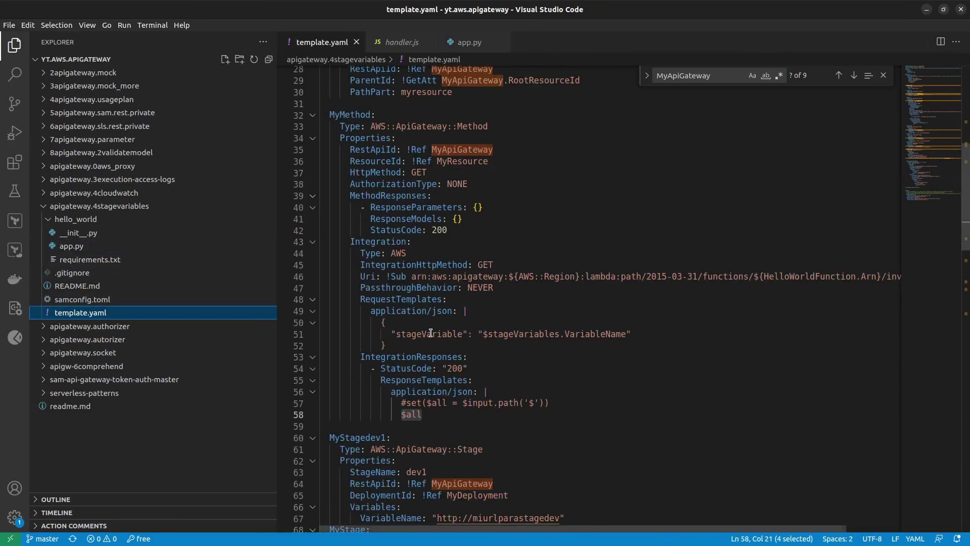
left_click_drag(374, 323, 581, 349)
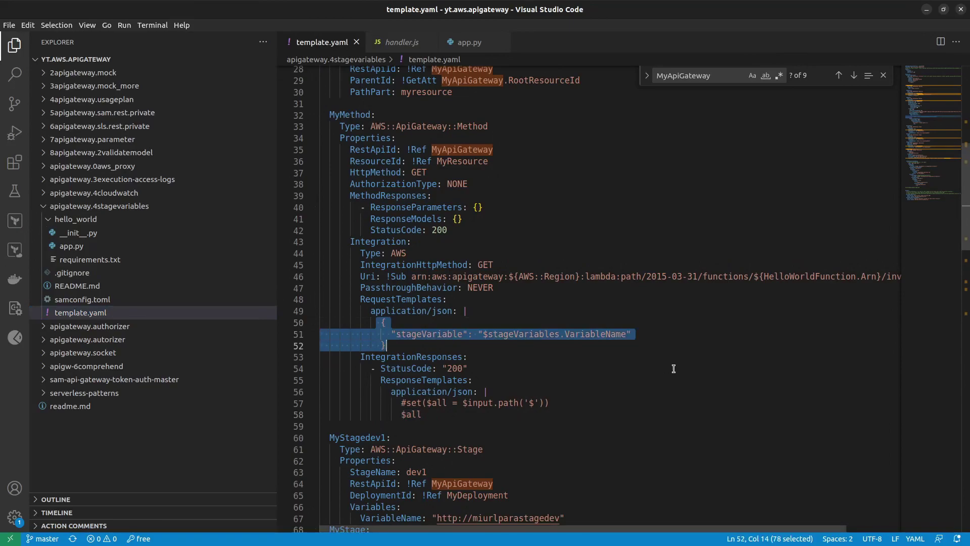
double_click(439, 334)
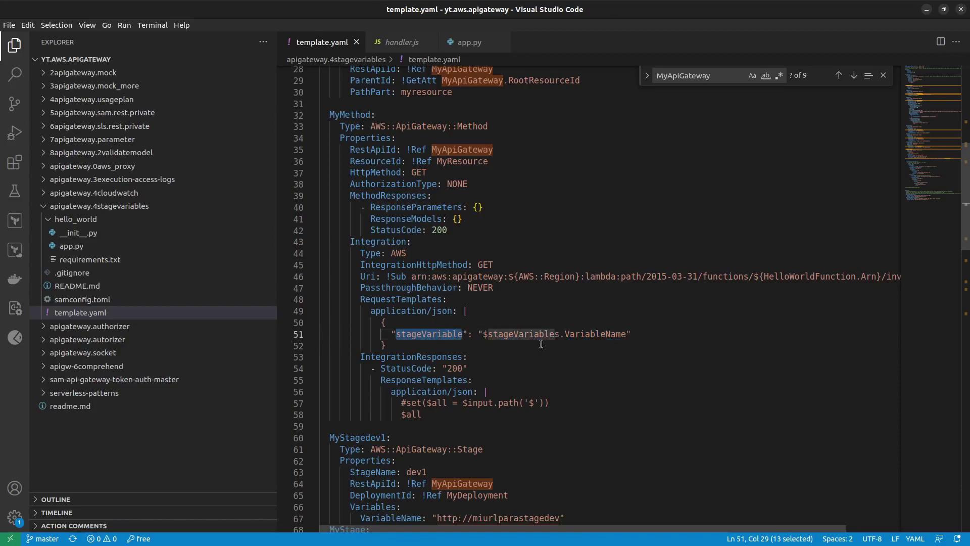